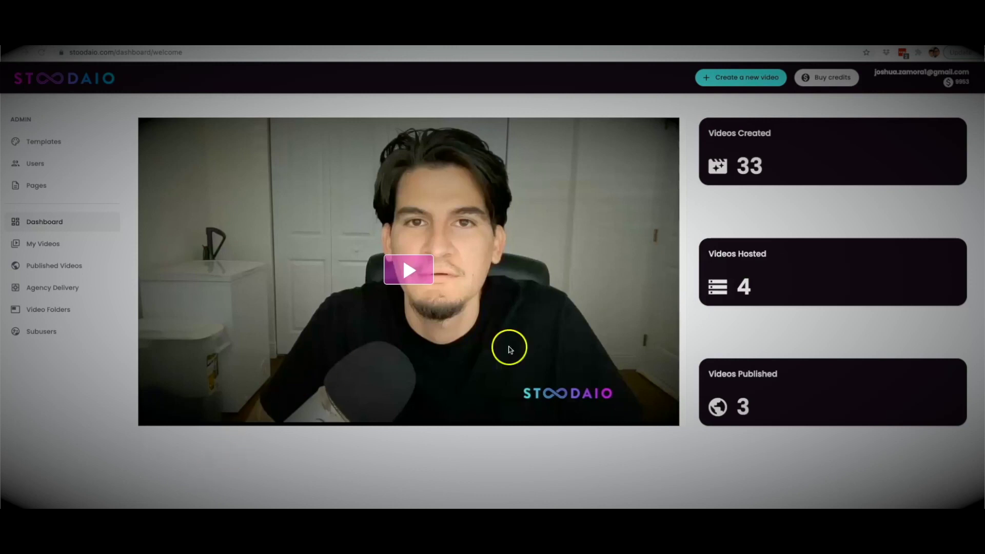
Start a new video from a script and open the AI Writer
{"action": "left_click", "coordinate": [749, 78]}
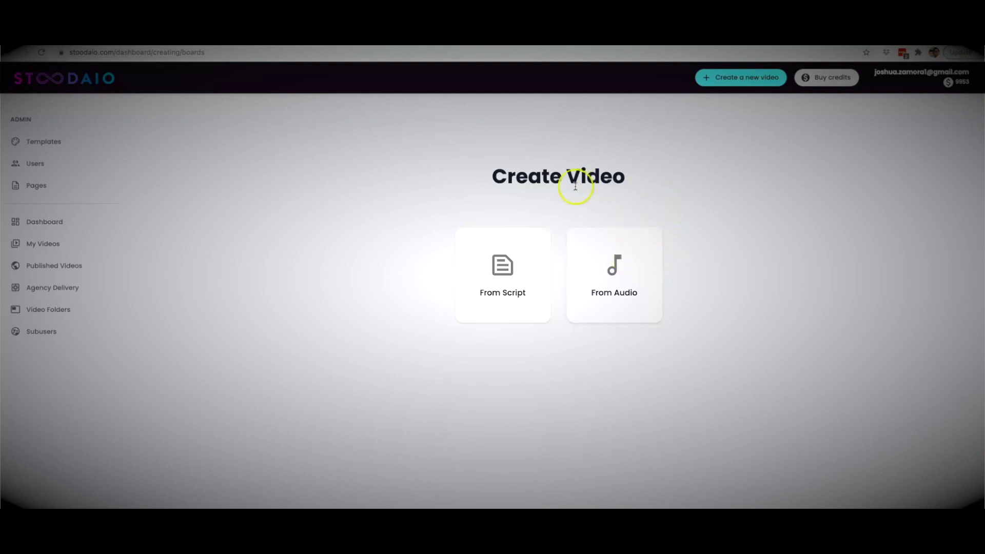
{"action": "left_click", "coordinate": [516, 283]}
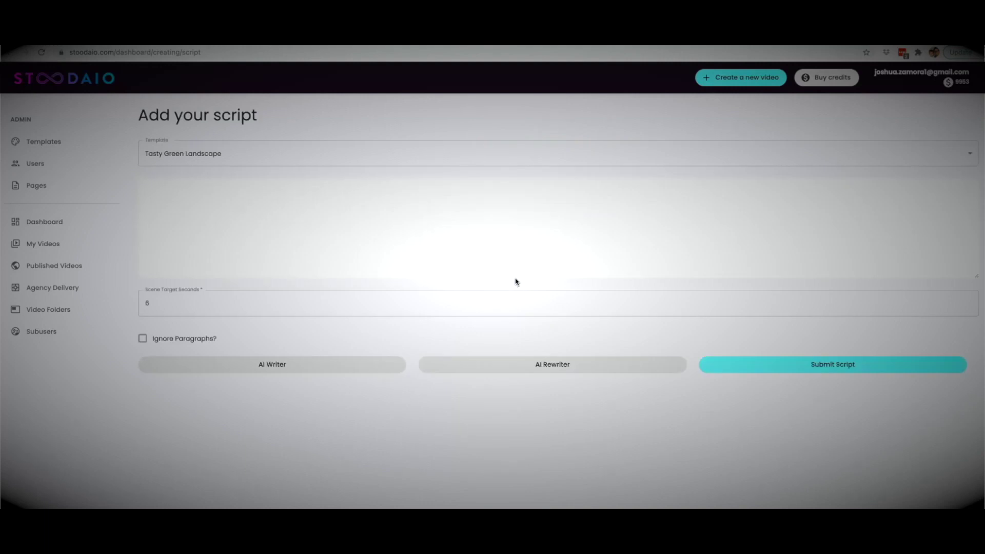
{"action": "left_click", "coordinate": [517, 274]}
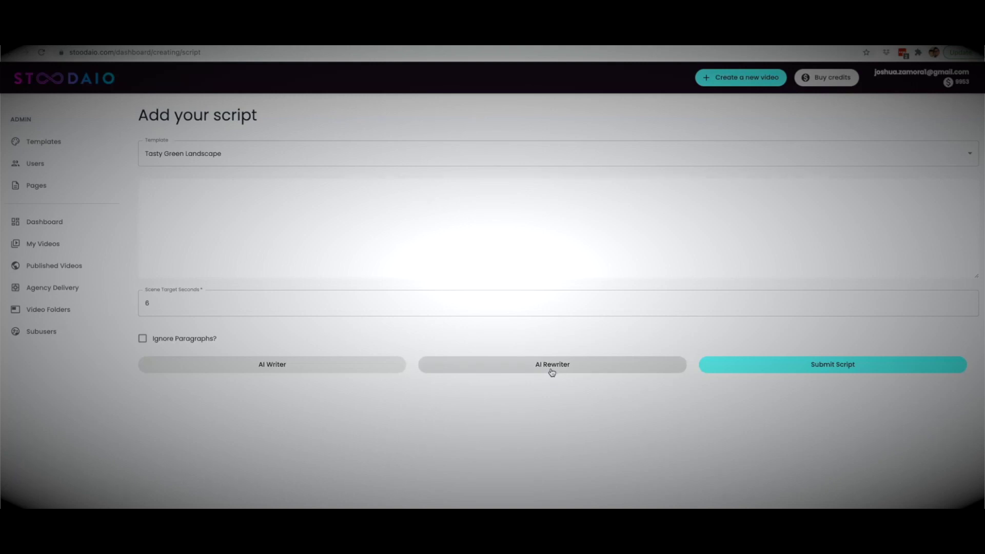
{"action": "left_click", "coordinate": [552, 370]}
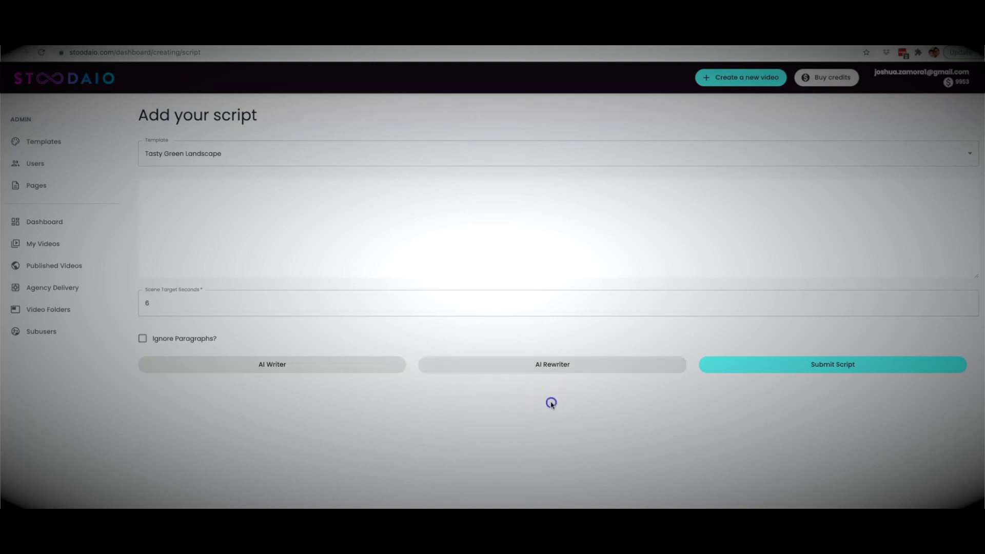
{"action": "left_click", "coordinate": [271, 365]}
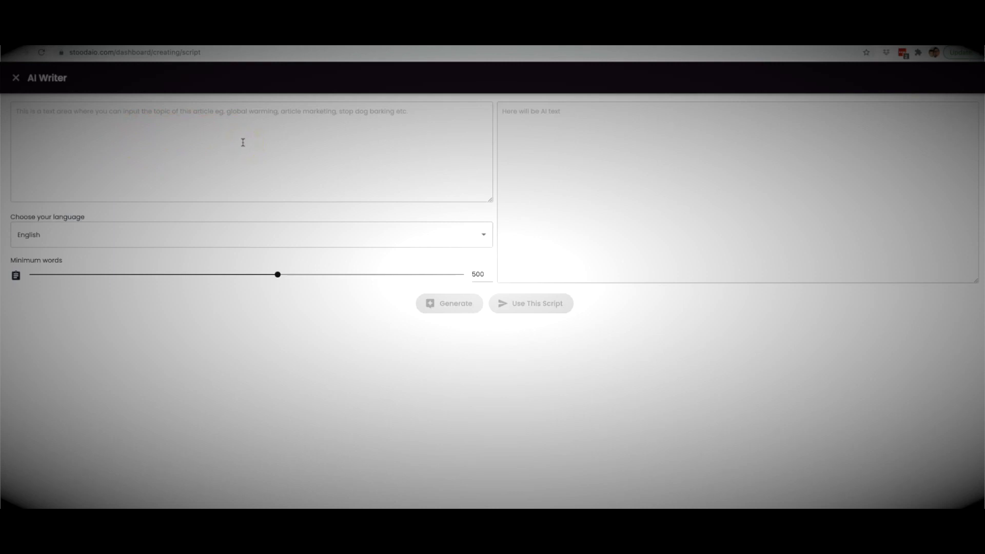
Check the available script languages, keep English, and set the minimum word count to 203
{"action": "left_click", "coordinate": [127, 238]}
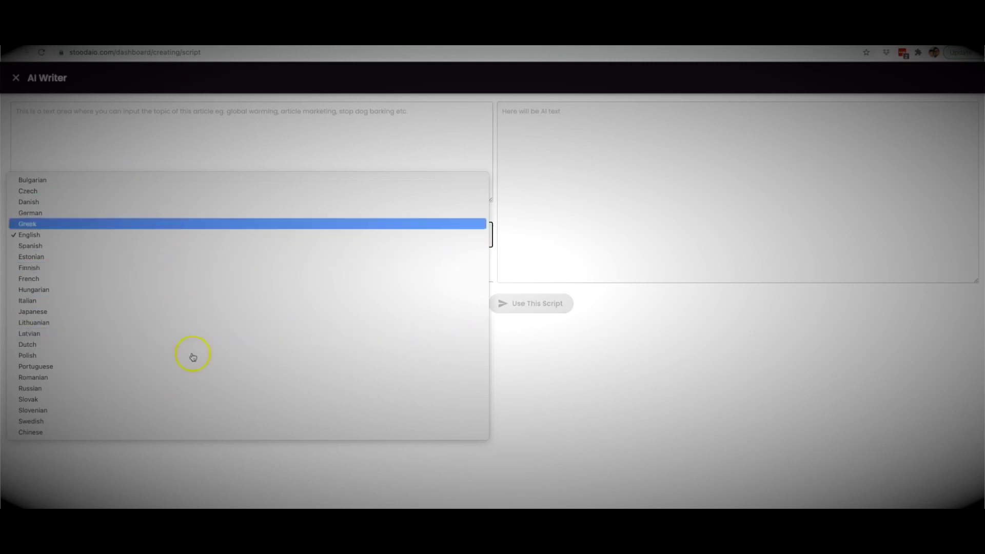
{"action": "left_click", "coordinate": [543, 364]}
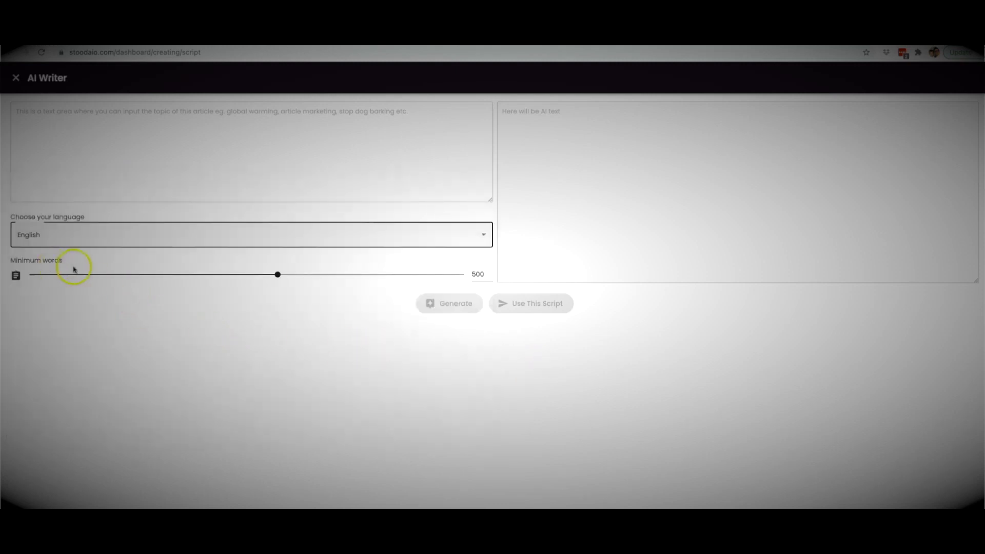
{"action": "left_click_drag", "start_coordinate": [278, 276], "coordinate": [93, 275]}
Generate an AI script on the topic "how to lose weight quickly", accepting the one-credit charge
{"action": "left_click", "coordinate": [133, 179]}
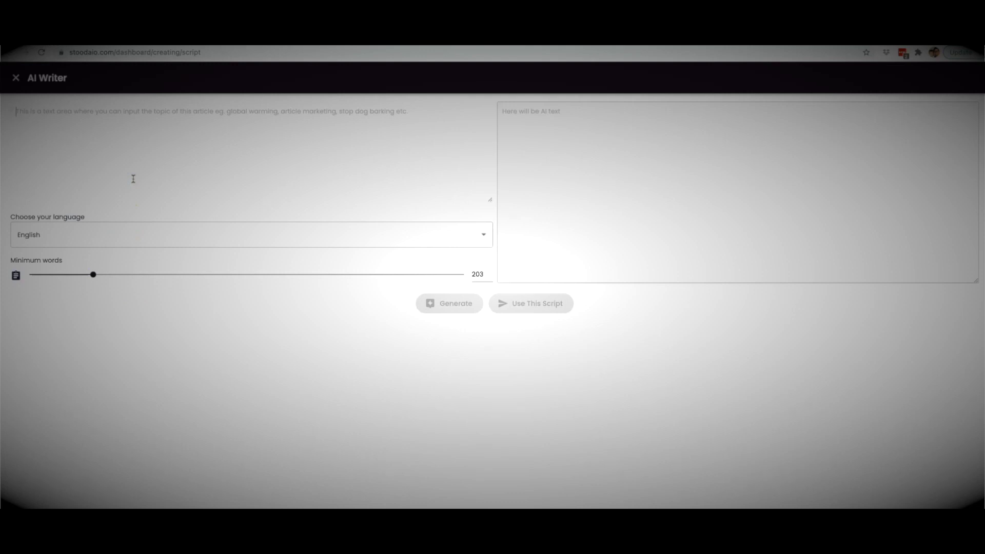
{"action": "type", "text": "how to "}
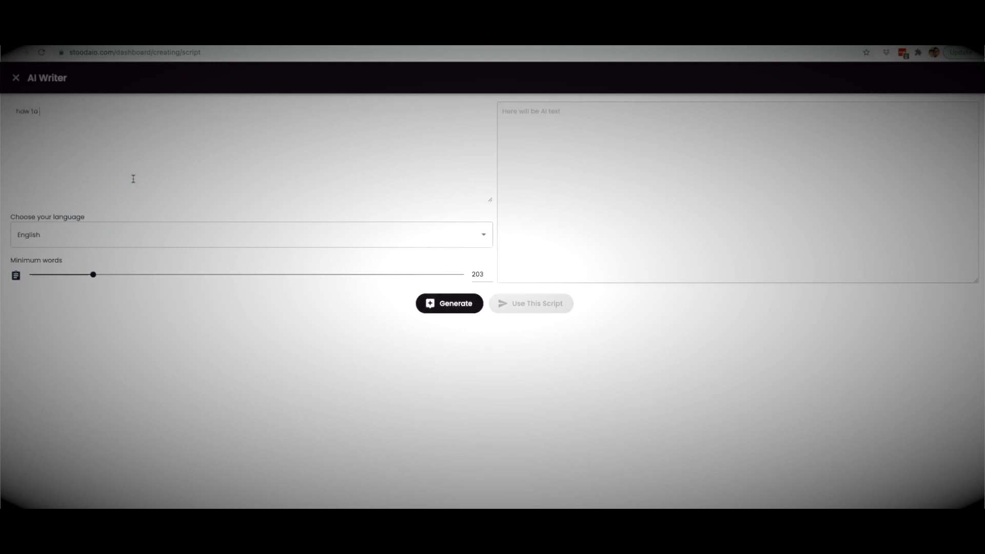
{"action": "type", "text": "lose weight quickly"}
{"action": "left_click", "coordinate": [461, 303]}
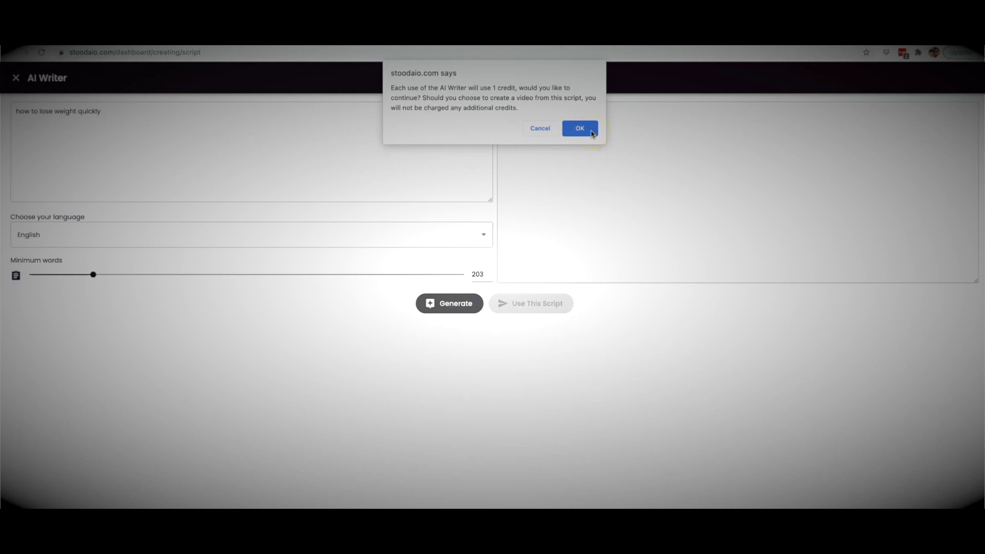
{"action": "left_click", "coordinate": [104, 159]}
{"action": "left_click", "coordinate": [580, 128]}
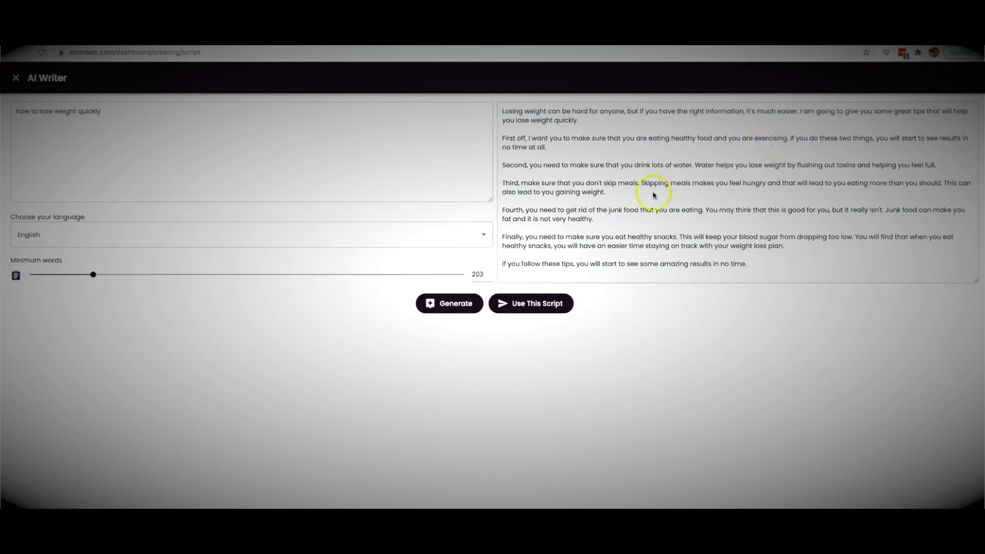
Use the generated script and submit it with the Tasty Green Landscape template and 6-second target scenes
{"action": "left_click", "coordinate": [555, 332]}
{"action": "left_click", "coordinate": [529, 308]}
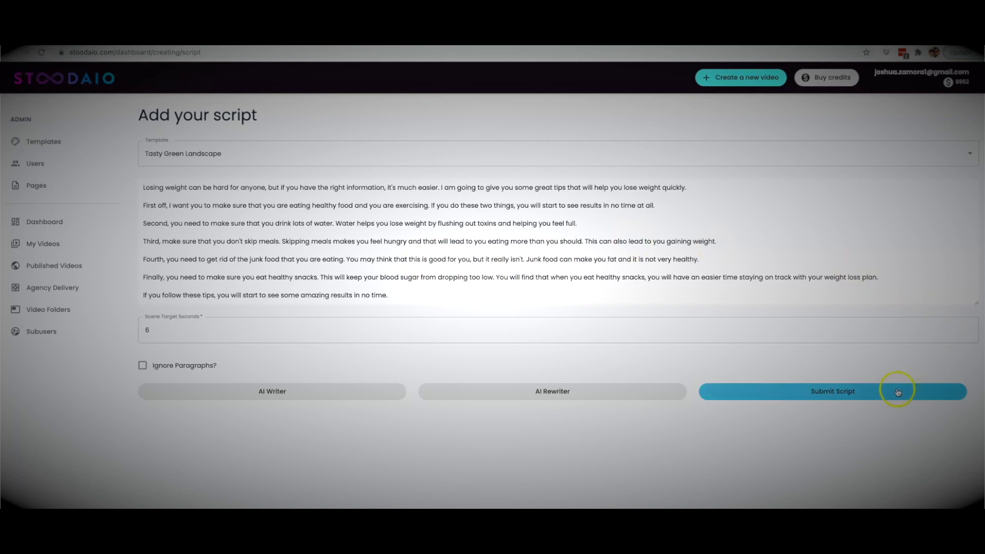
{"action": "left_click", "coordinate": [817, 394]}
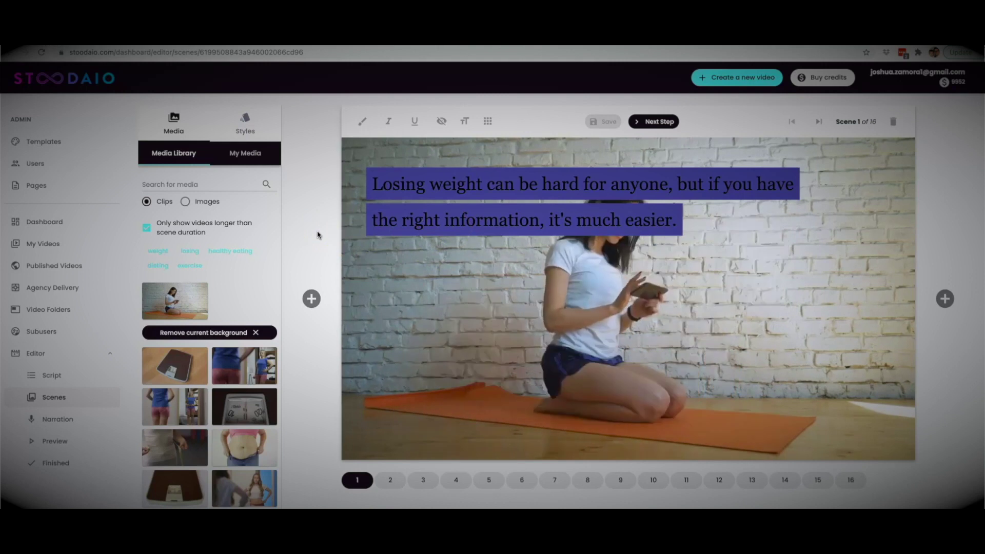
Check scenes 2 and 6, return to scene 1 and set its caption position to Bottom Left
{"action": "left_click", "coordinate": [595, 300]}
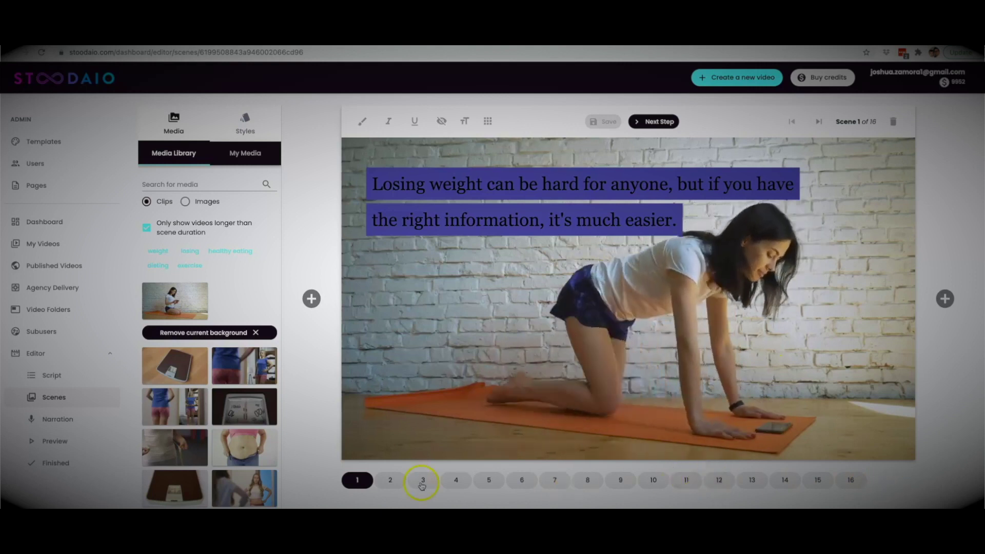
{"action": "left_click", "coordinate": [391, 480]}
{"action": "left_click", "coordinate": [532, 481]}
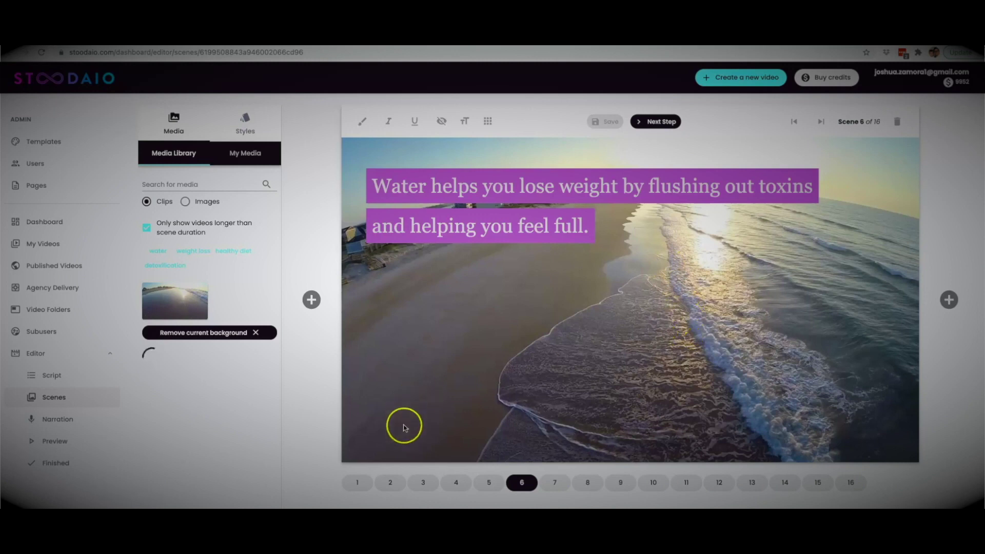
{"action": "left_click", "coordinate": [364, 482]}
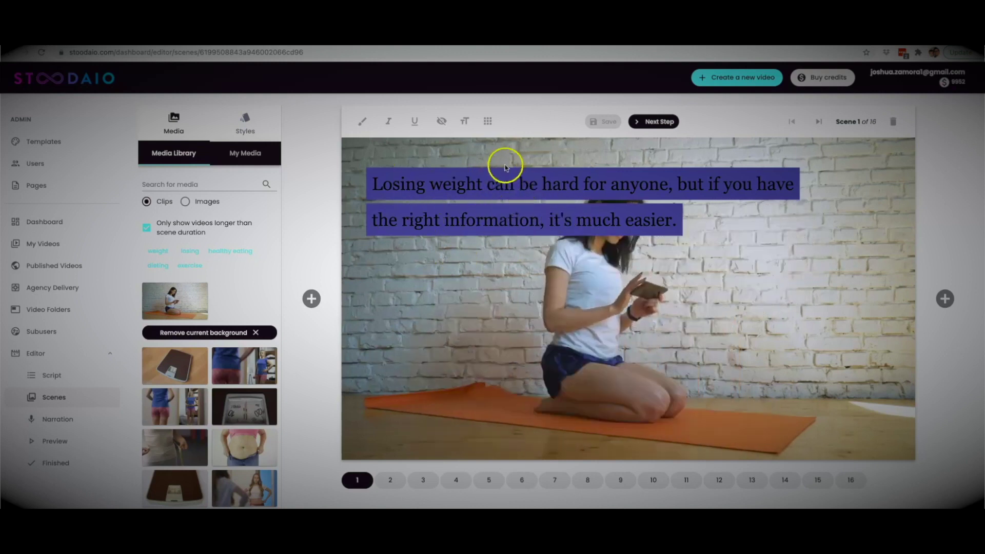
{"action": "left_click", "coordinate": [488, 122]}
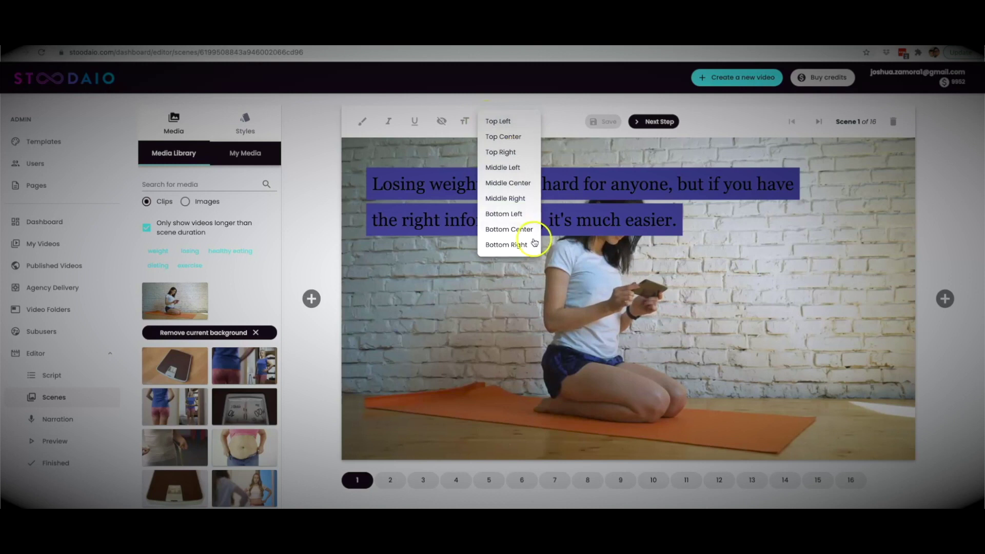
{"action": "left_click", "coordinate": [505, 220]}
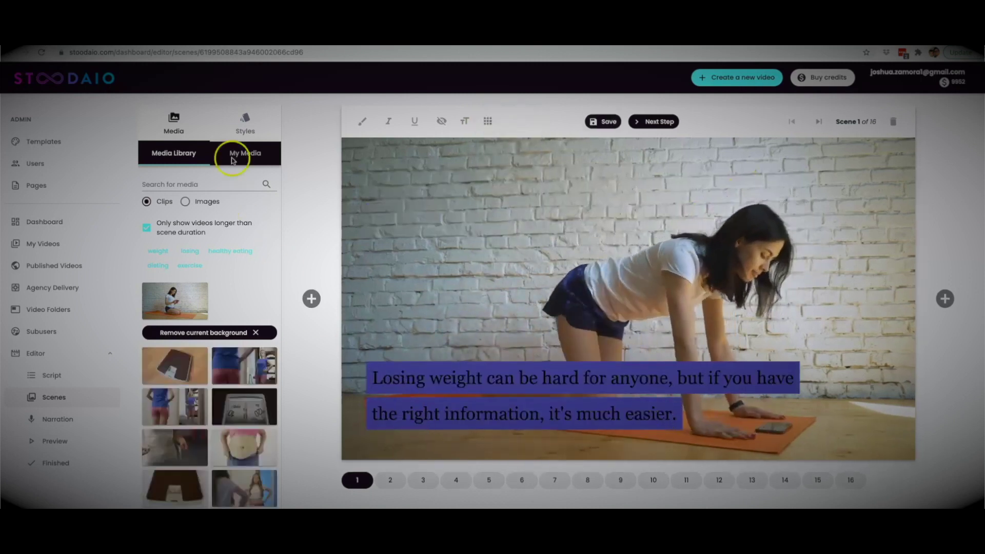
Change scene 1's text background to a grey sampled from the brick wall and apply the style
{"action": "left_click", "coordinate": [242, 128]}
{"action": "left_click", "coordinate": [216, 205]}
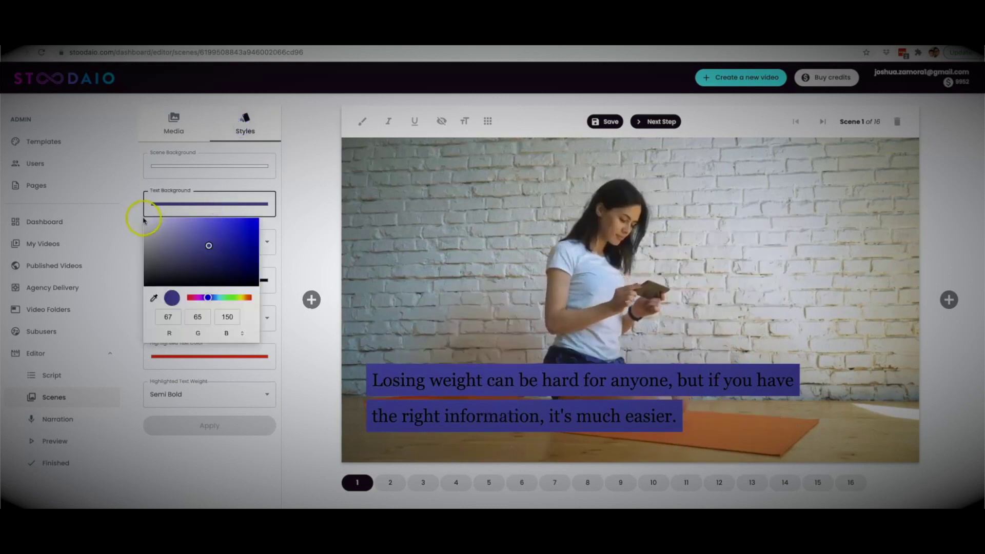
{"action": "left_click", "coordinate": [154, 298]}
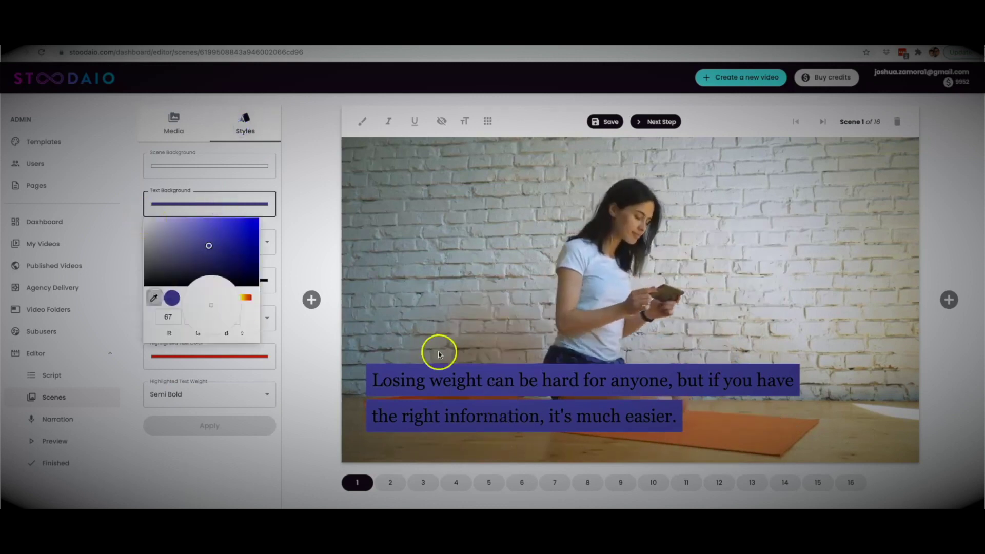
{"action": "left_click", "coordinate": [464, 202]}
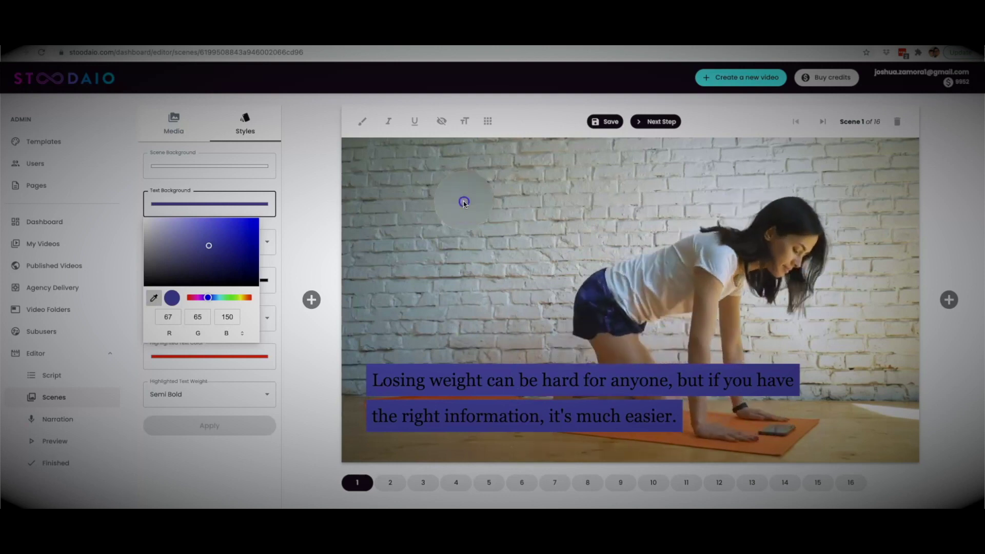
{"action": "left_click", "coordinate": [183, 473]}
{"action": "left_click", "coordinate": [200, 430]}
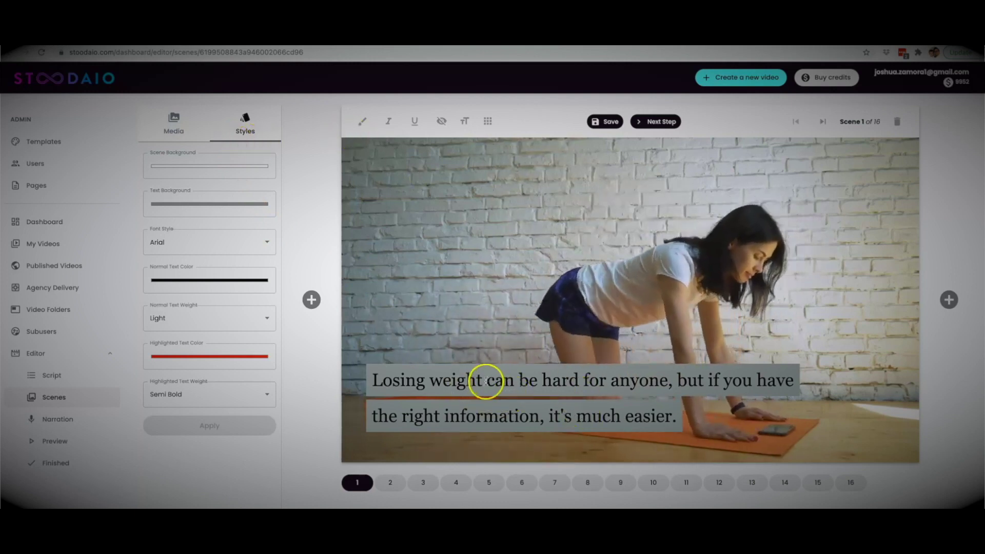
Highlight the words "hard for anyone" in scene 1's caption
{"action": "left_click_drag", "start_coordinate": [541, 381], "coordinate": [668, 382]}
{"action": "left_click", "coordinate": [362, 121]}
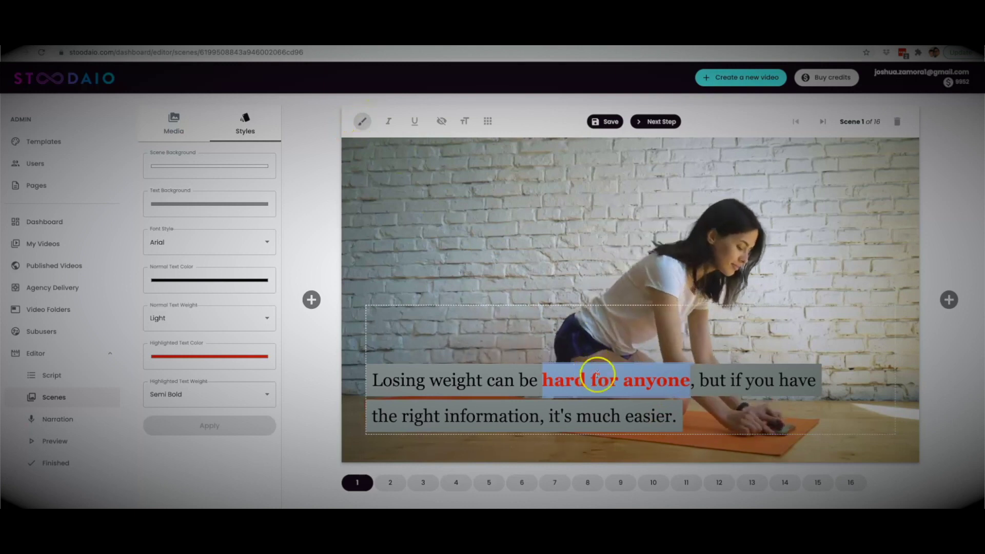
Try an orange sampled from the yoga mat (RGB 209, 127, 80) as the highlighted text color and apply it
{"action": "left_click", "coordinate": [250, 356]}
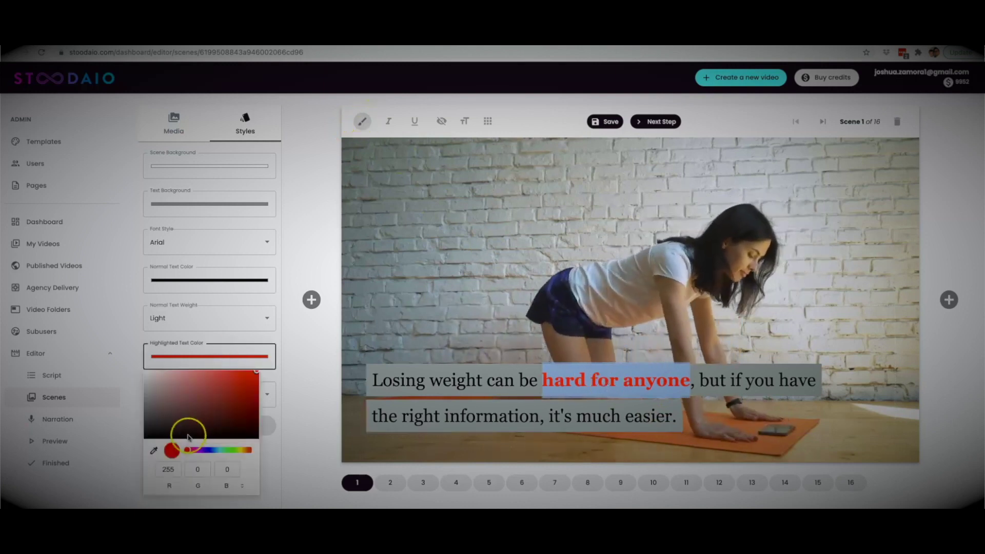
{"action": "left_click", "coordinate": [155, 450]}
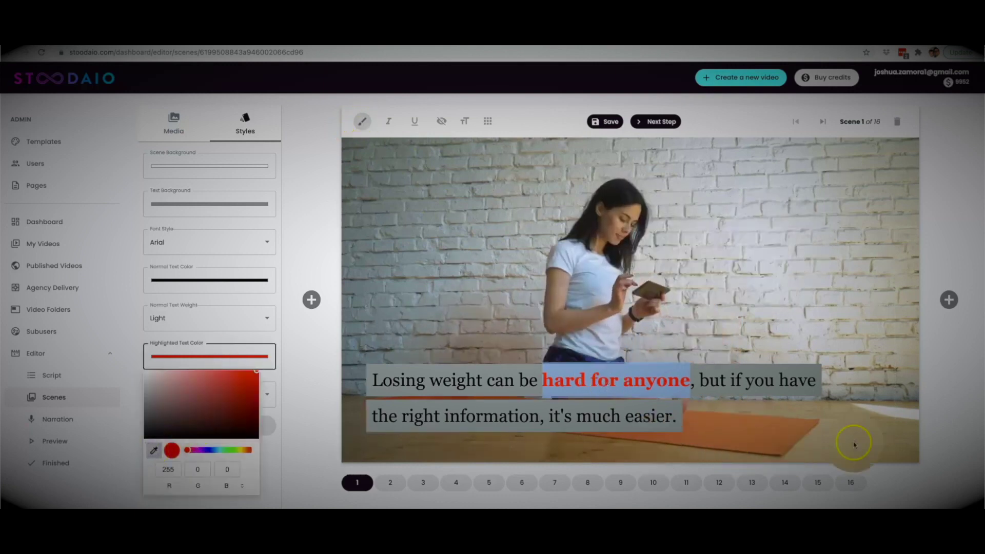
{"action": "left_click", "coordinate": [778, 435]}
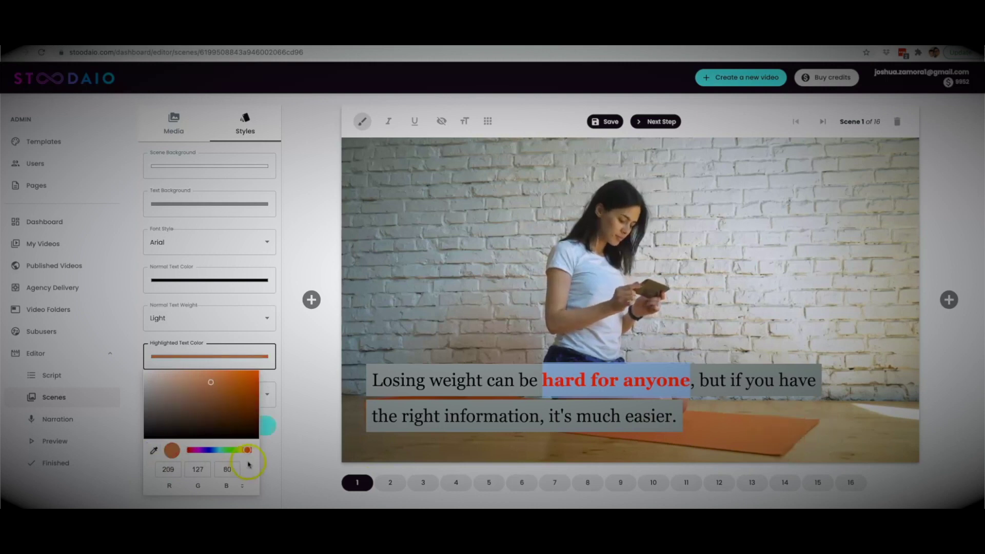
{"action": "left_click", "coordinate": [273, 453]}
{"action": "left_click", "coordinate": [255, 427]}
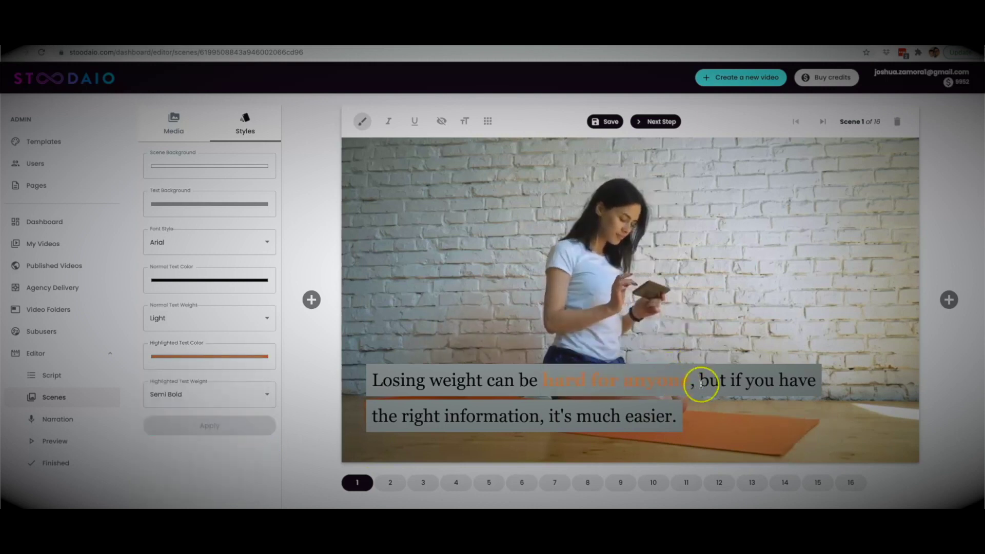
Set the highlighted text color of "hard for anyone" to white (RGB 255, 255, 255) sampled from the scene and apply it
{"action": "left_click_drag", "start_coordinate": [690, 383], "coordinate": [543, 383]}
{"action": "left_click", "coordinate": [156, 362]}
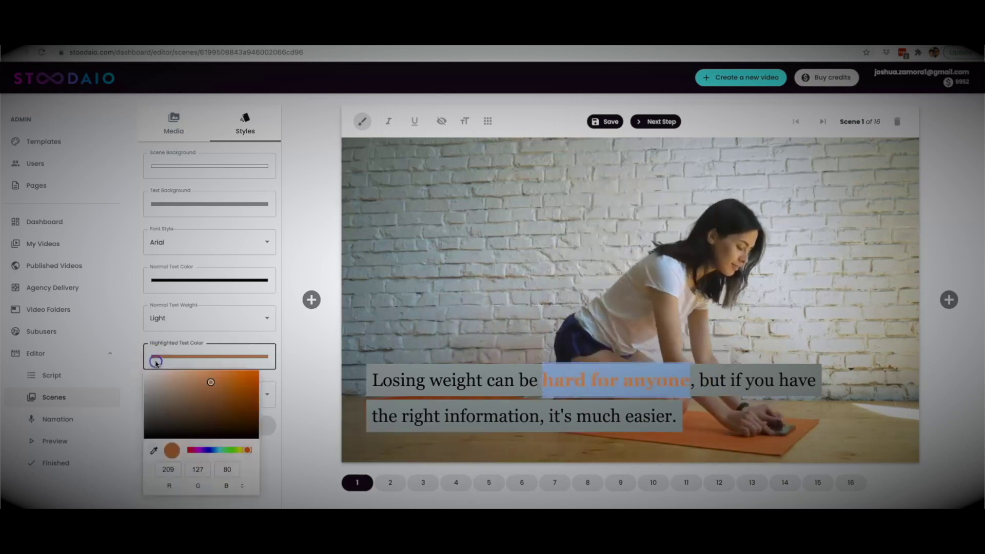
{"action": "left_click", "coordinate": [154, 450]}
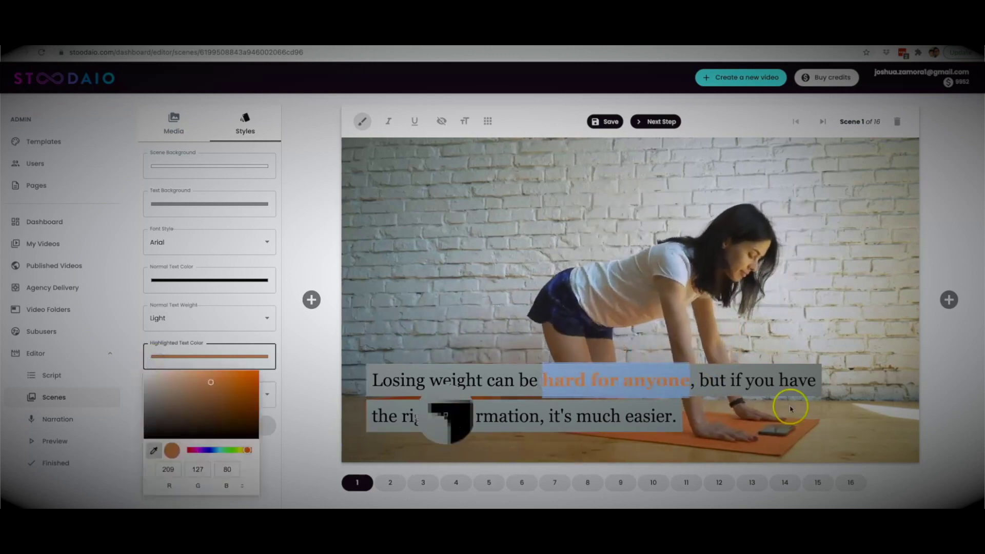
{"action": "left_click", "coordinate": [897, 409]}
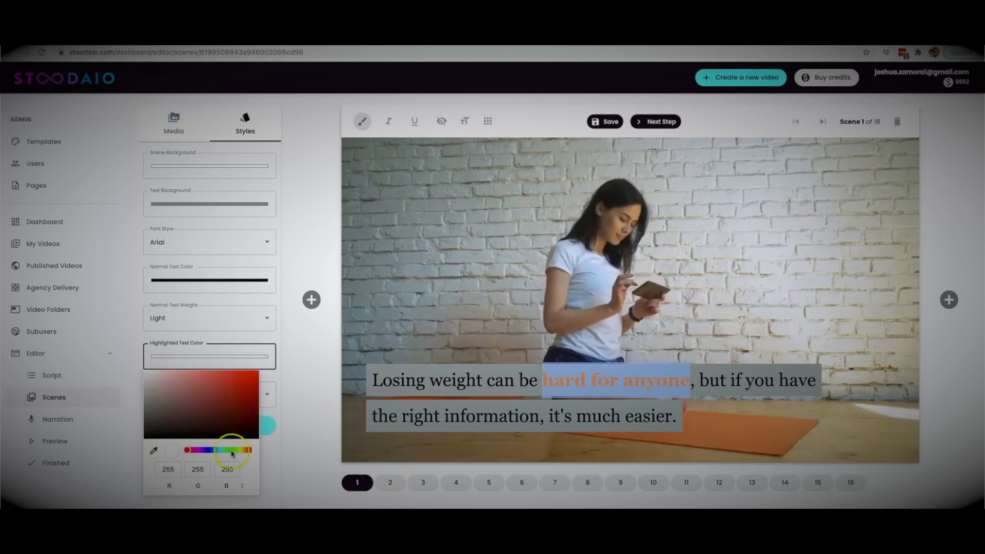
{"action": "left_click", "coordinate": [273, 449]}
{"action": "left_click", "coordinate": [262, 427]}
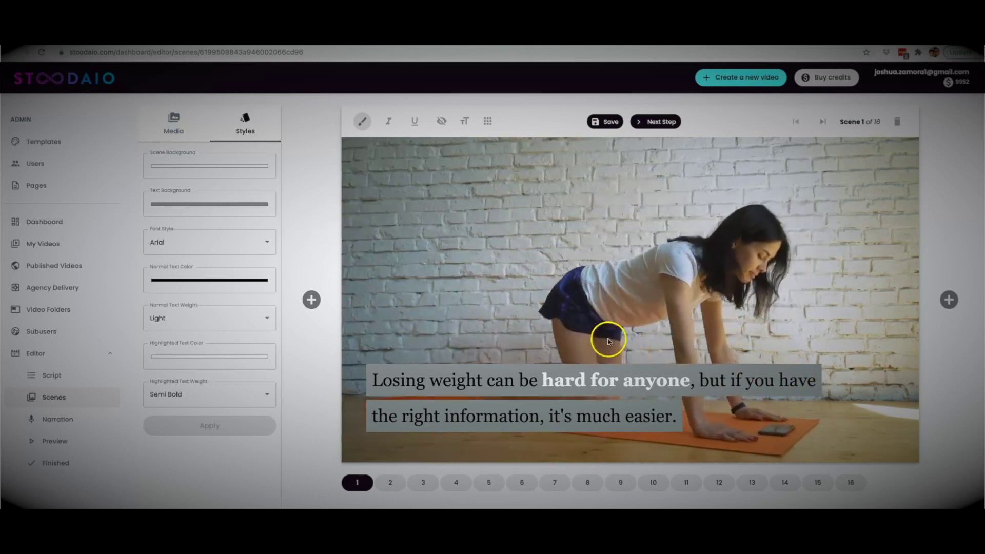
Hide scene 1's caption and show it again
{"action": "left_click", "coordinate": [464, 123]}
{"action": "left_click", "coordinate": [503, 100]}
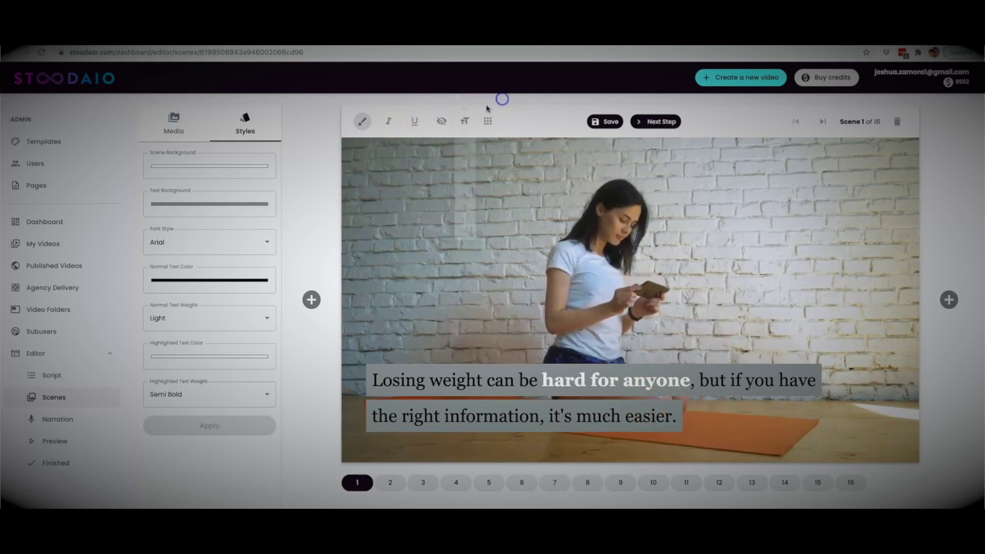
{"action": "left_click", "coordinate": [445, 123]}
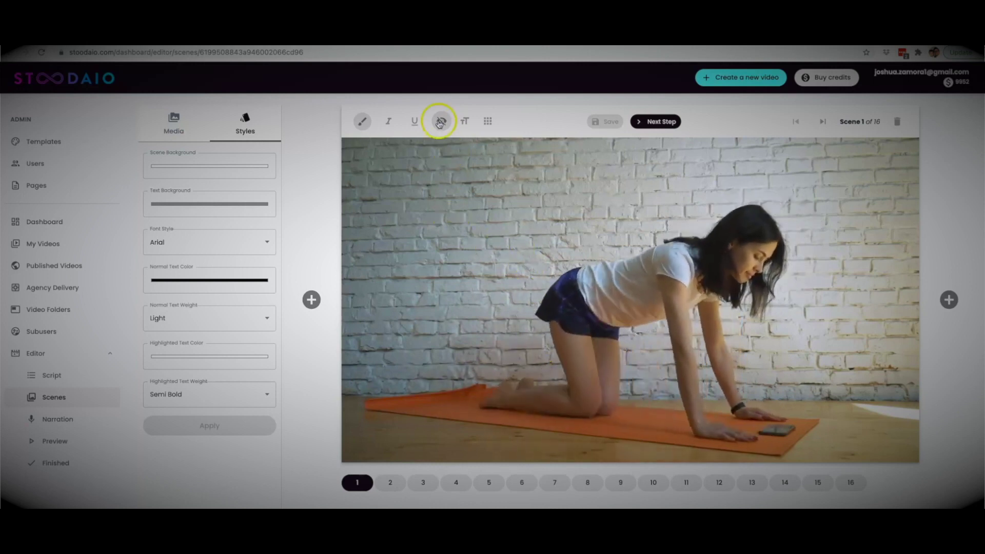
{"action": "left_click", "coordinate": [440, 123]}
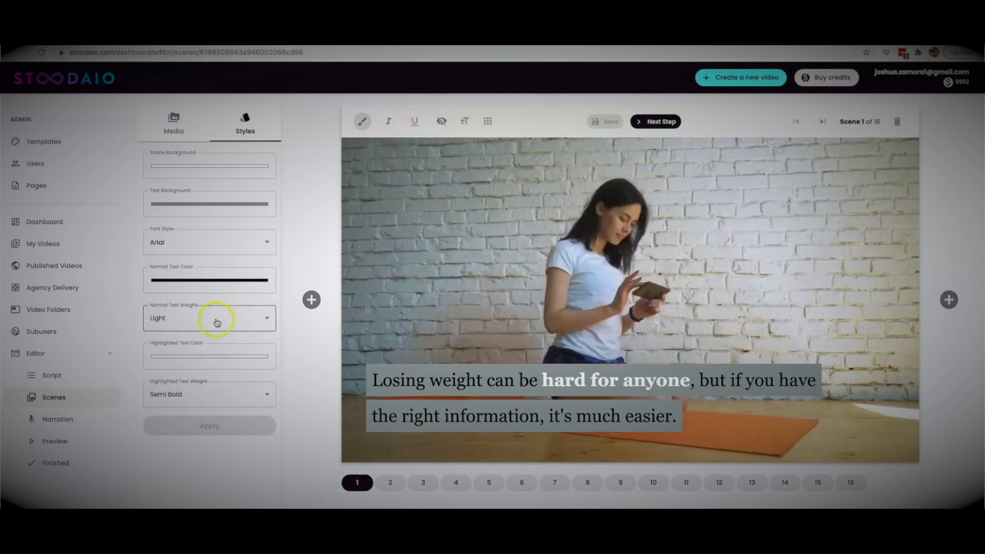
{"action": "left_click", "coordinate": [217, 247]}
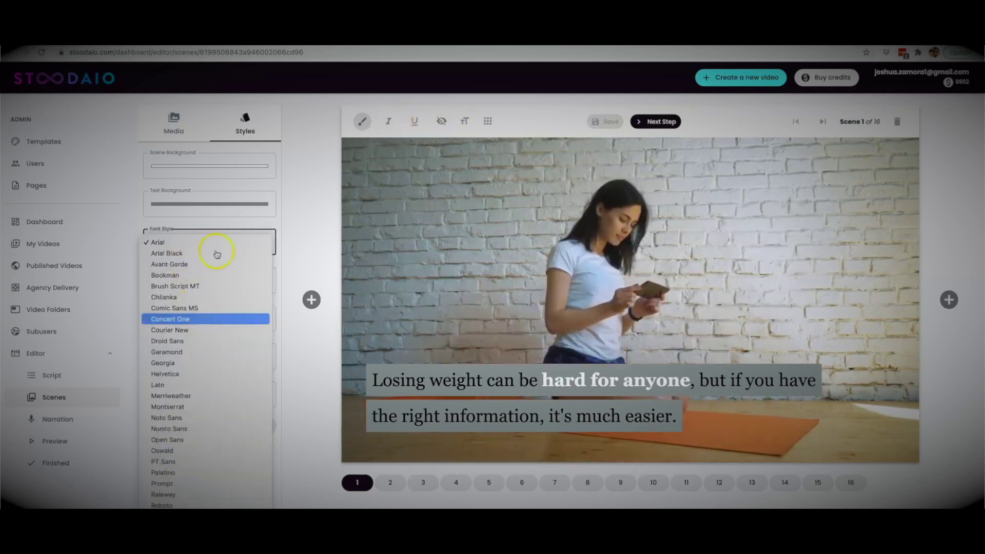
{"action": "left_click", "coordinate": [285, 338]}
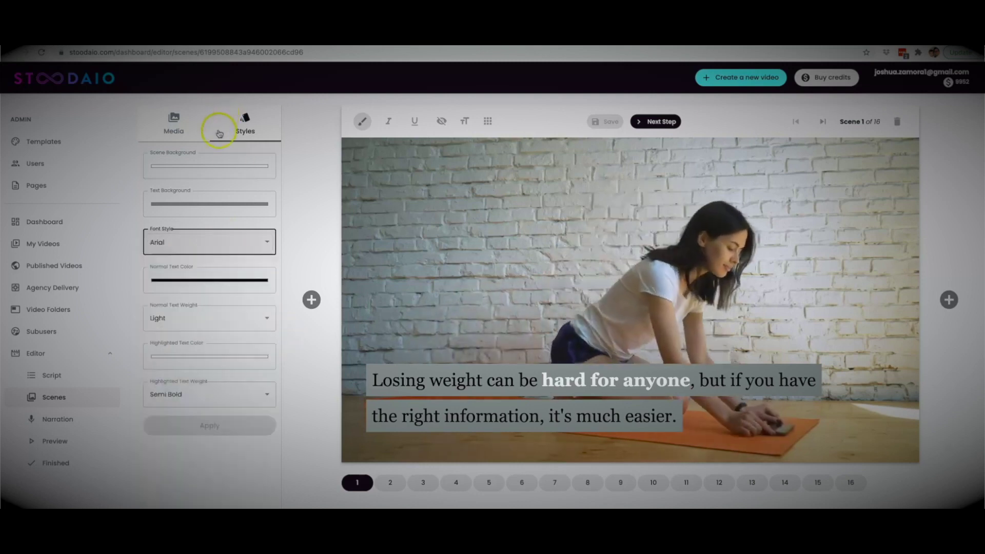
Look at the upload options for personal clips and images in scene 1's media
{"action": "left_click", "coordinate": [169, 127]}
{"action": "left_click", "coordinate": [250, 156]}
{"action": "left_click", "coordinate": [235, 165]}
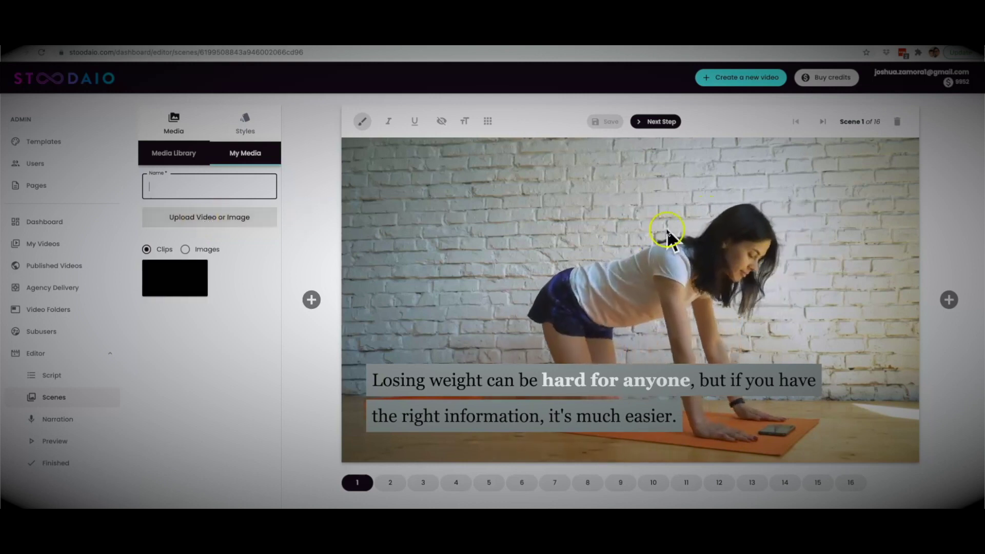
Replace scene 1's background, for the slide, with the media library clip of the brown bathroom scale on a wooden floor
{"action": "left_click", "coordinate": [184, 155]}
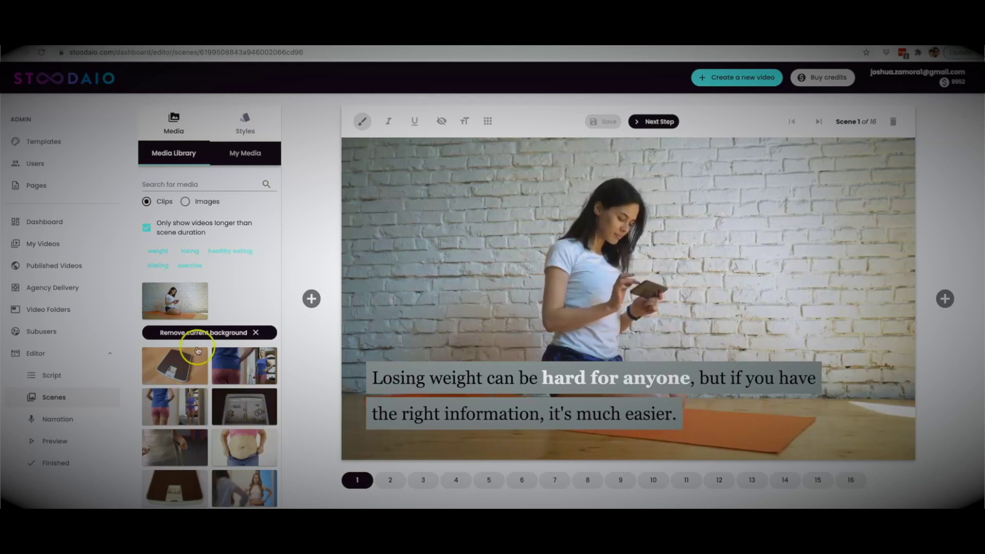
{"action": "scroll", "coordinate": [211, 423], "scroll_direction": "down", "scroll_amount": 3}
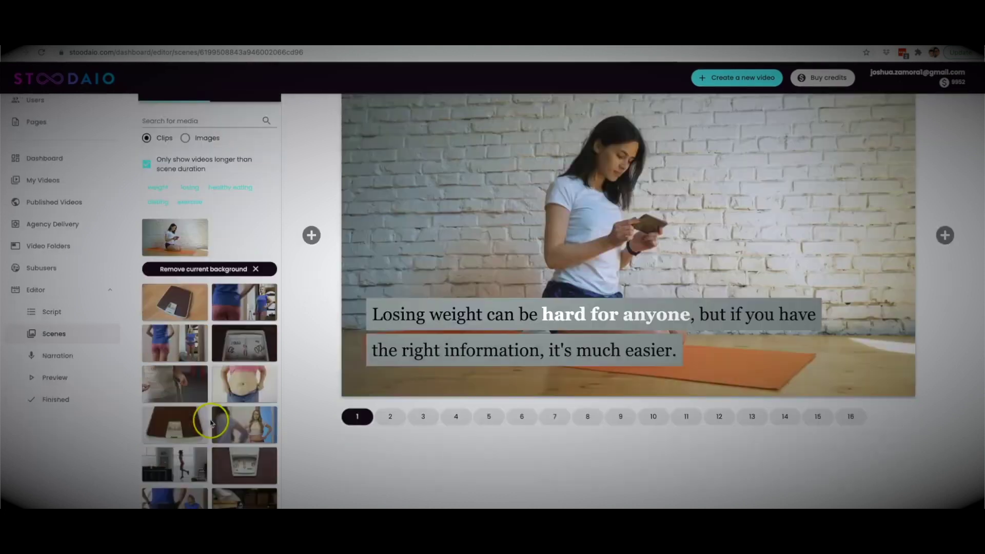
{"action": "scroll", "coordinate": [200, 331], "scroll_direction": "up", "scroll_amount": 3}
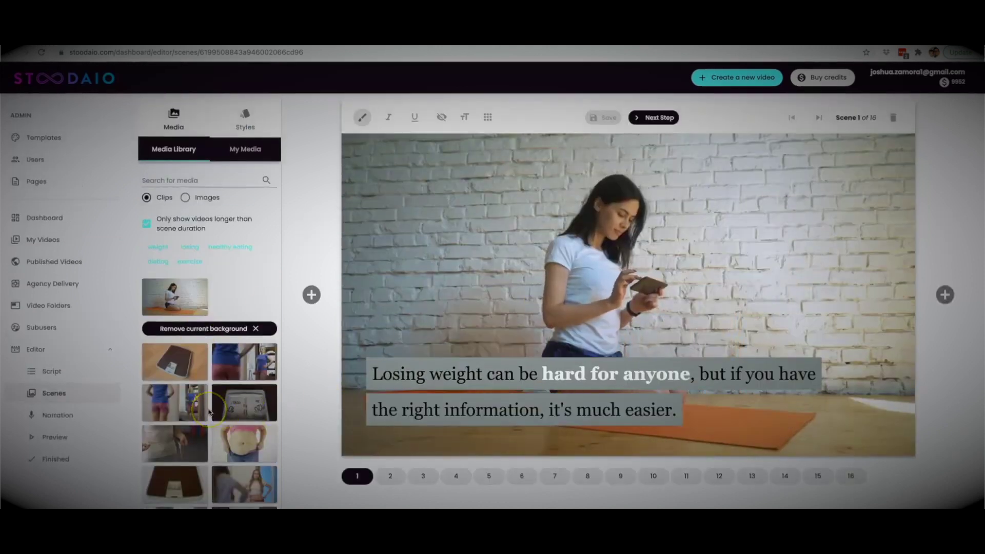
{"action": "left_click", "coordinate": [189, 368]}
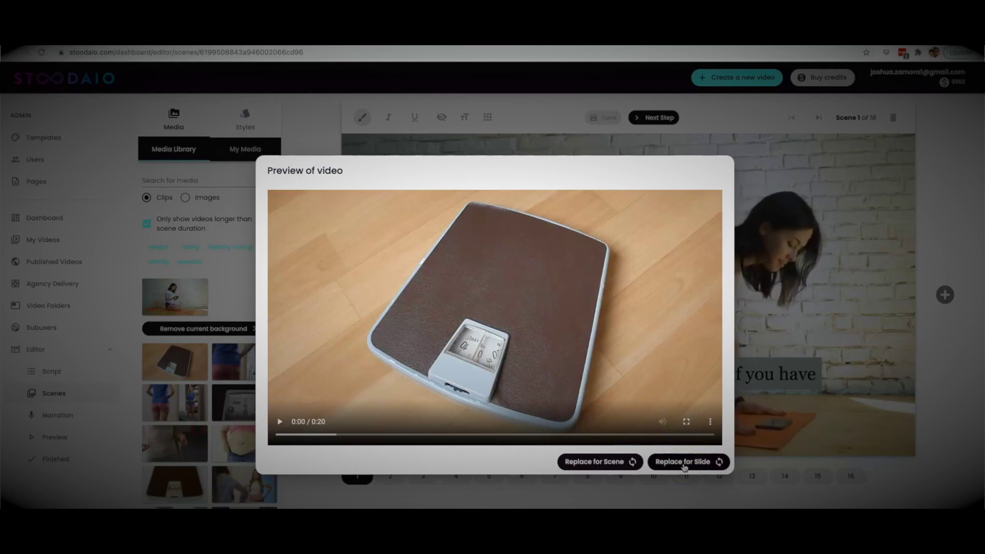
{"action": "left_click", "coordinate": [713, 463]}
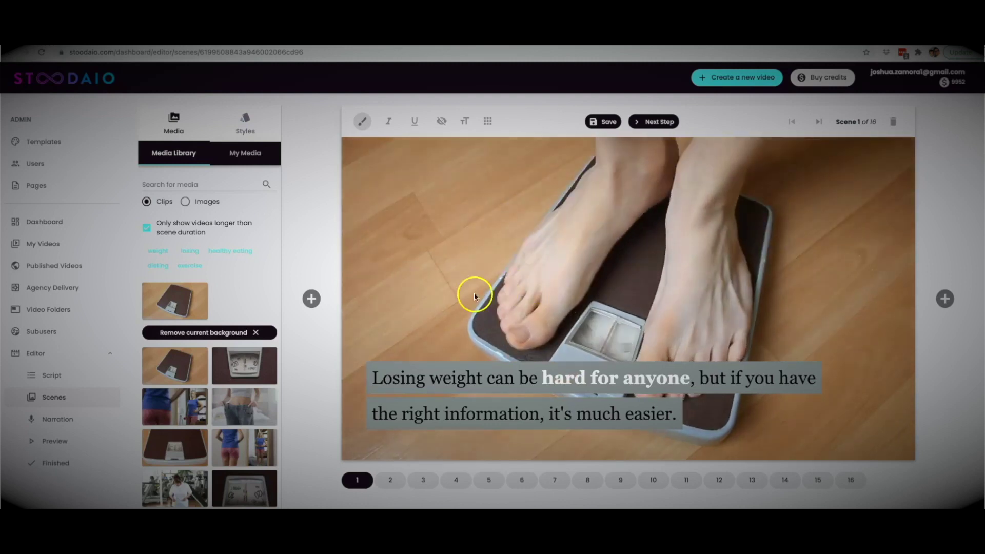
Add a new scene after scene 1 and return to scene 1
{"action": "left_click", "coordinate": [948, 300]}
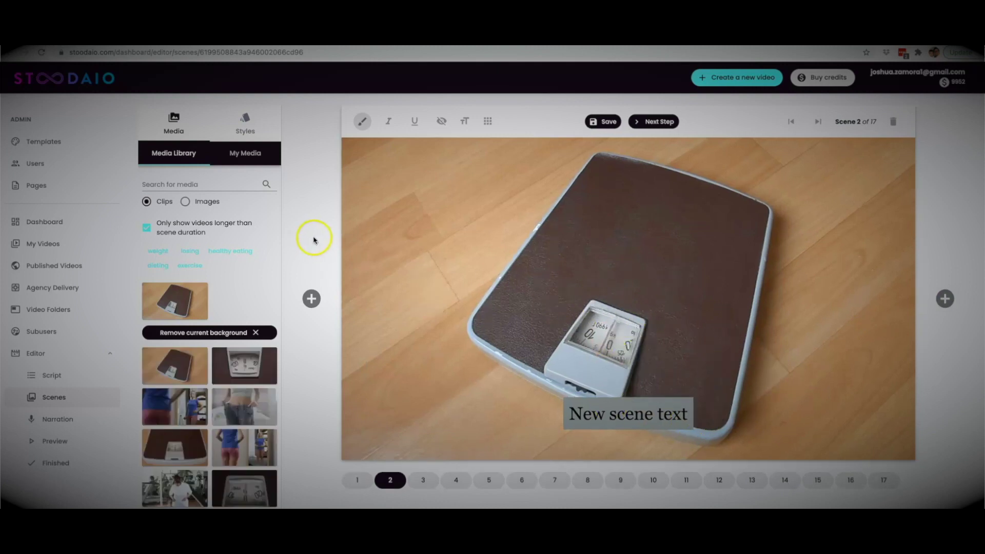
{"action": "left_click", "coordinate": [357, 480]}
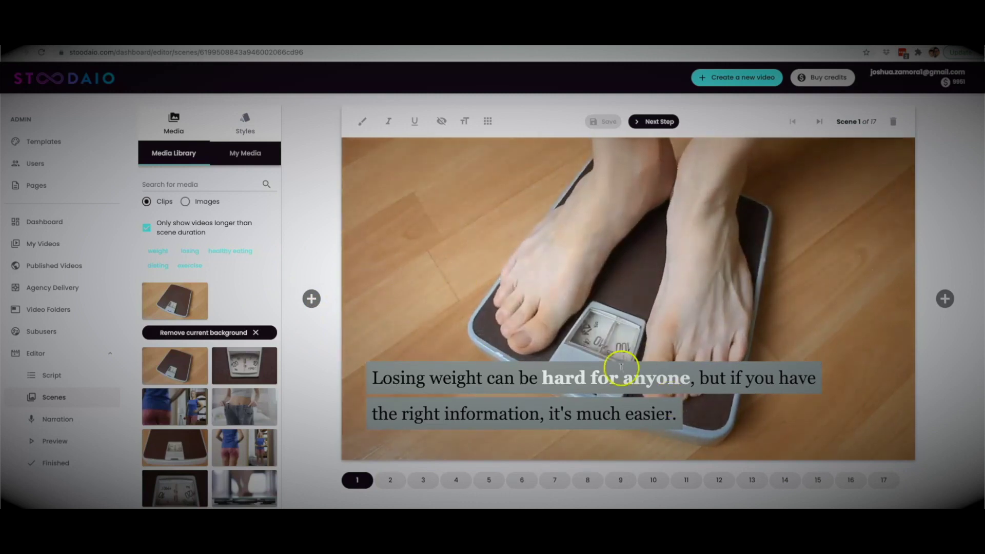
Open and dismiss the background removal choices for scene 1, and continue to the narration stage
{"action": "left_click", "coordinate": [223, 333]}
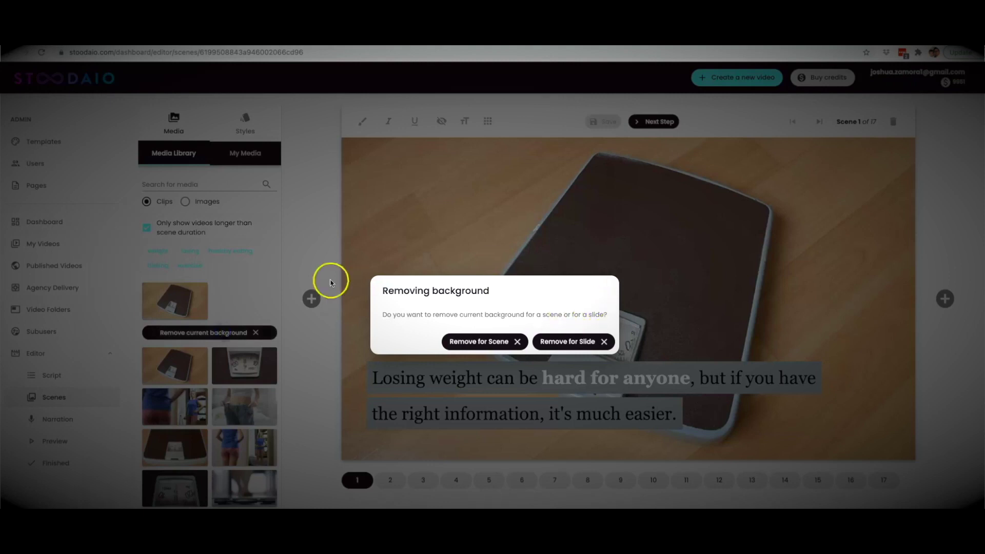
{"action": "left_click", "coordinate": [686, 283]}
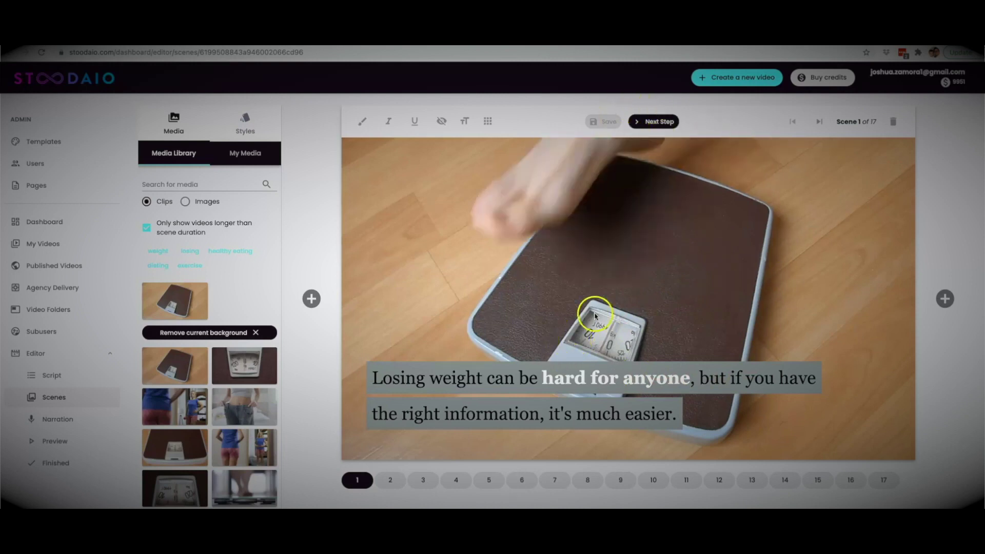
{"action": "left_click", "coordinate": [664, 122]}
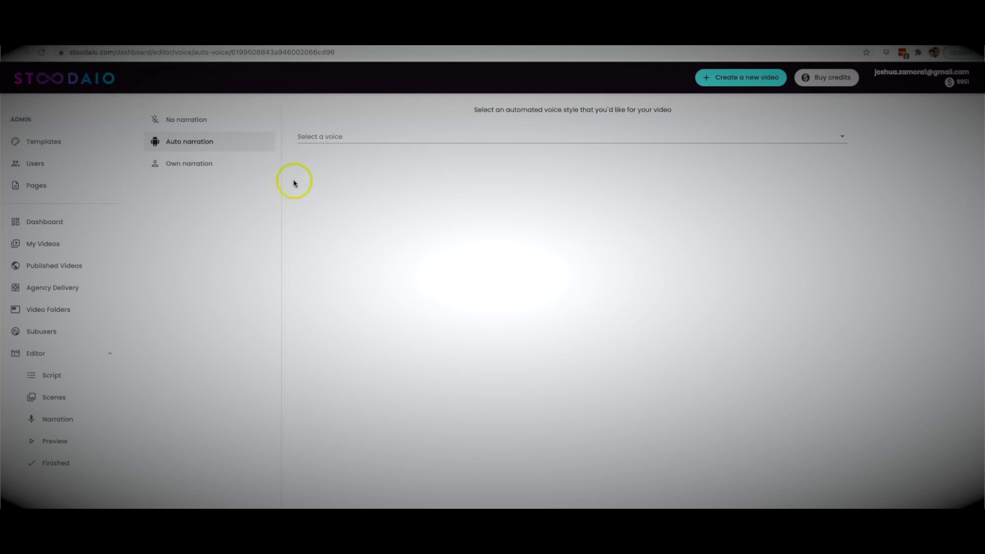
Browse the automated narration voices, select Ryan (English - GB) and play its sample
{"action": "left_click", "coordinate": [337, 139]}
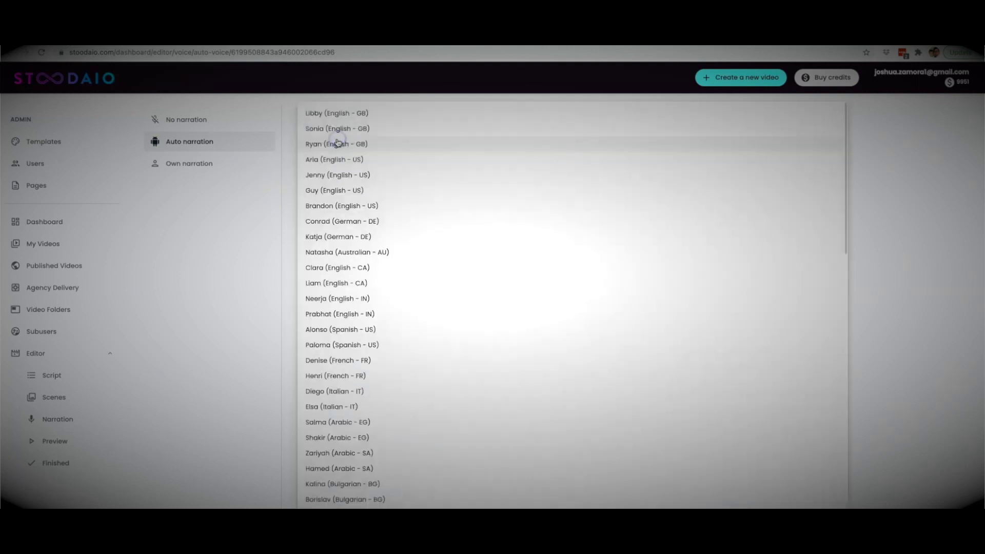
{"action": "scroll", "coordinate": [402, 248], "scroll_direction": "down", "scroll_amount": 15}
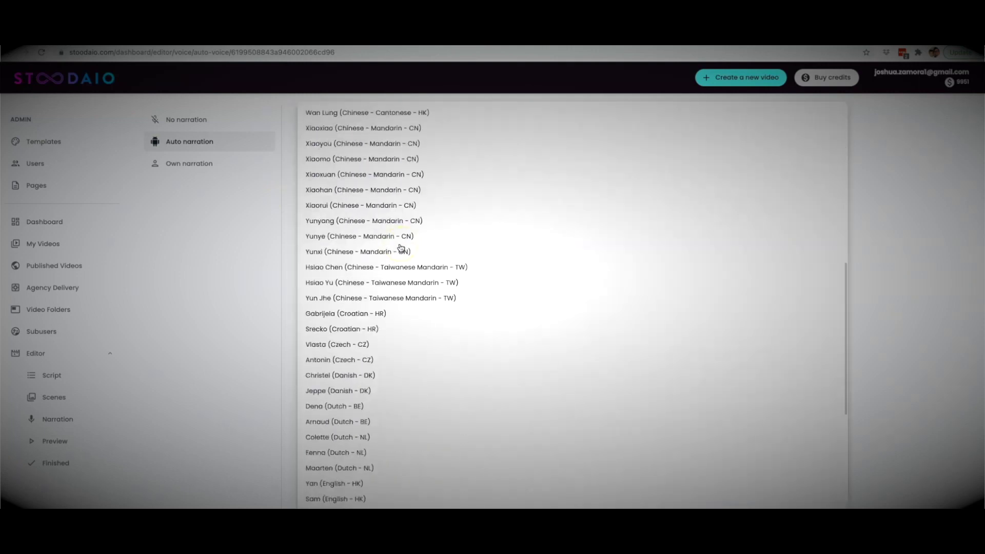
{"action": "scroll", "coordinate": [401, 248], "scroll_direction": "down", "scroll_amount": 4}
{"action": "left_click", "coordinate": [405, 297]}
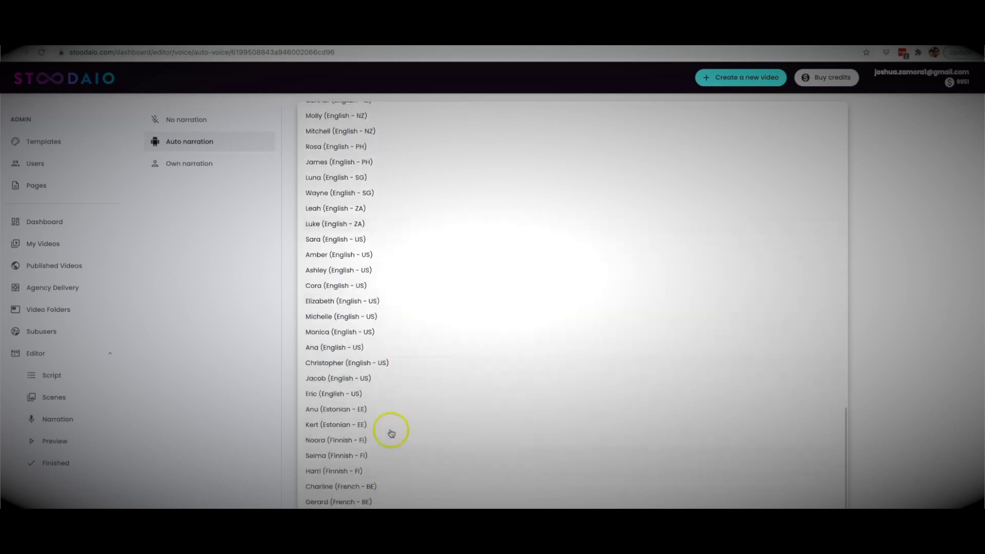
{"action": "scroll", "coordinate": [392, 335], "scroll_direction": "up", "scroll_amount": 8}
{"action": "scroll", "coordinate": [391, 325], "scroll_direction": "up", "scroll_amount": 5}
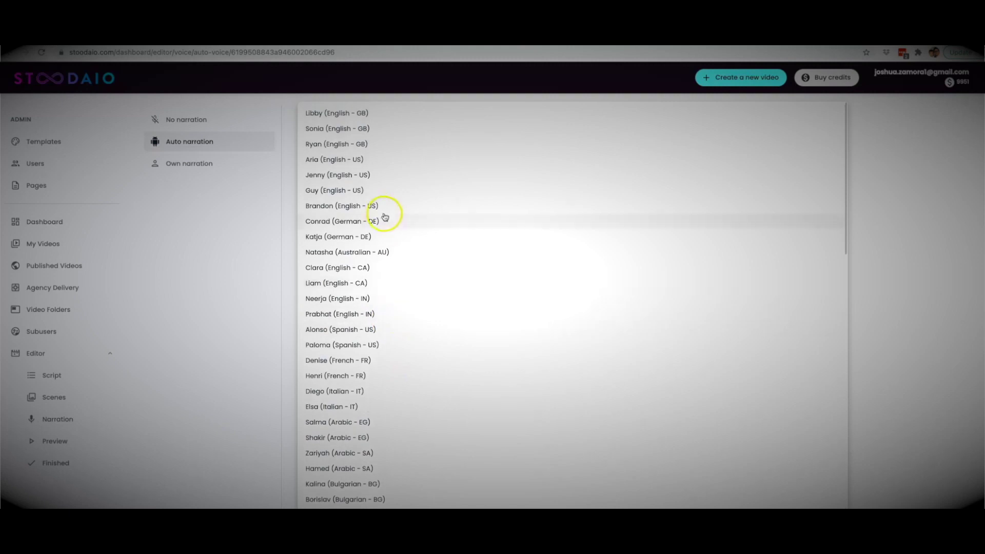
{"action": "left_click", "coordinate": [359, 145]}
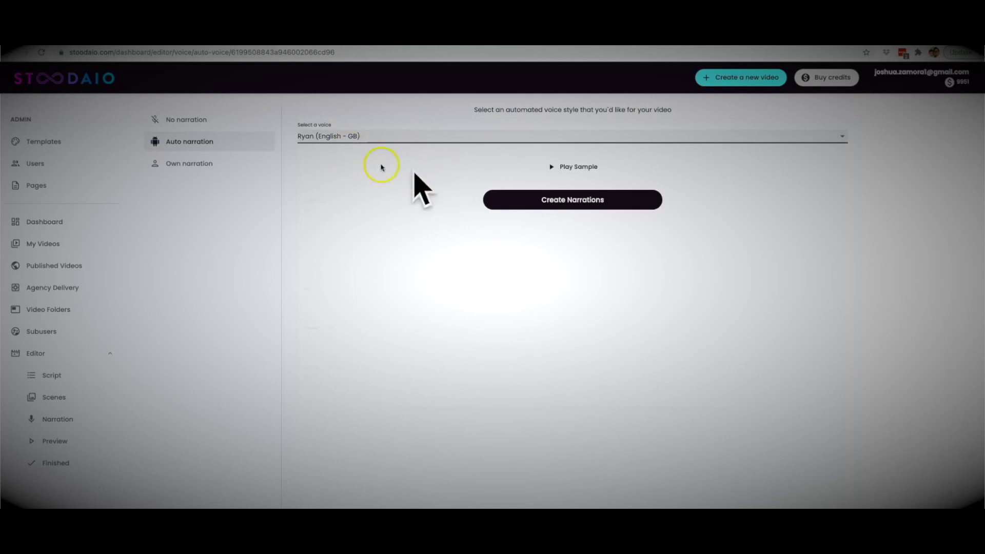
{"action": "left_click", "coordinate": [597, 172]}
Review the scene-by-scene list for recording one's own narration
{"action": "left_click", "coordinate": [181, 165]}
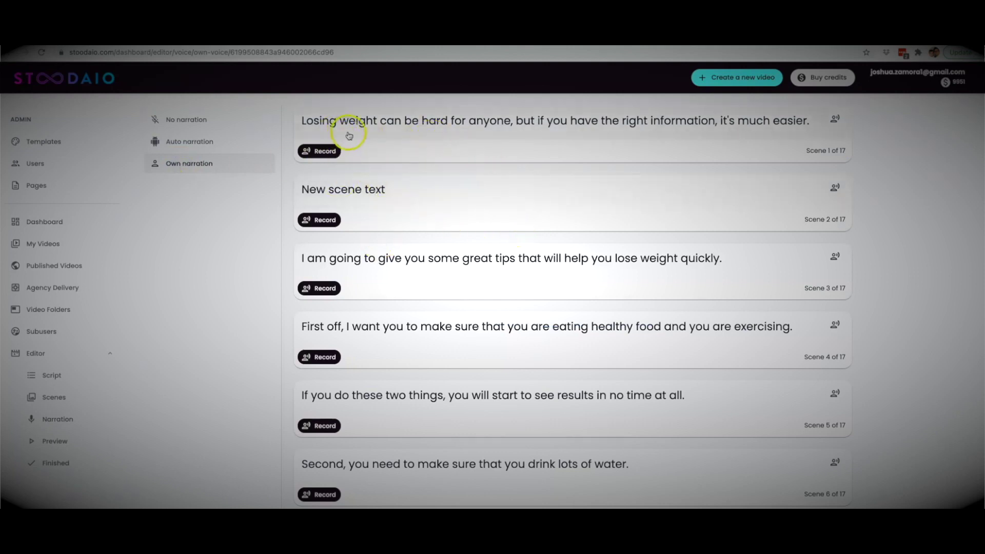
{"action": "scroll", "coordinate": [512, 246], "scroll_direction": "down", "scroll_amount": 8}
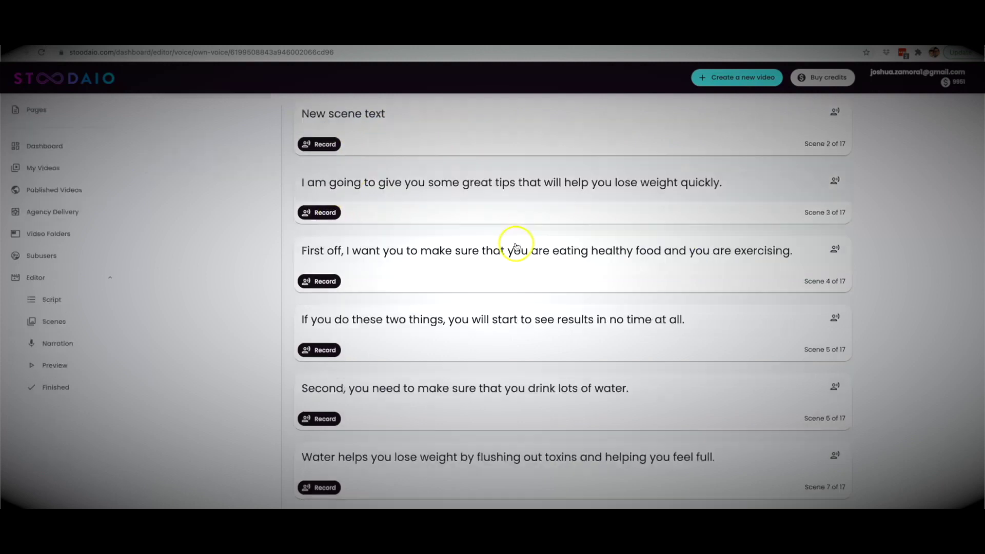
{"action": "scroll", "coordinate": [516, 245], "scroll_direction": "down", "scroll_amount": 5}
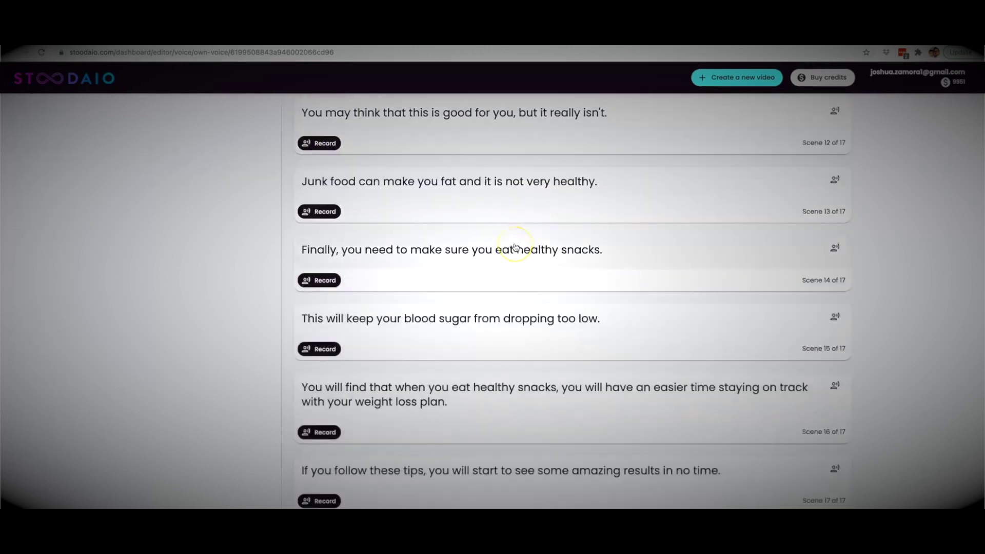
{"action": "scroll", "coordinate": [515, 247], "scroll_direction": "up", "scroll_amount": 15}
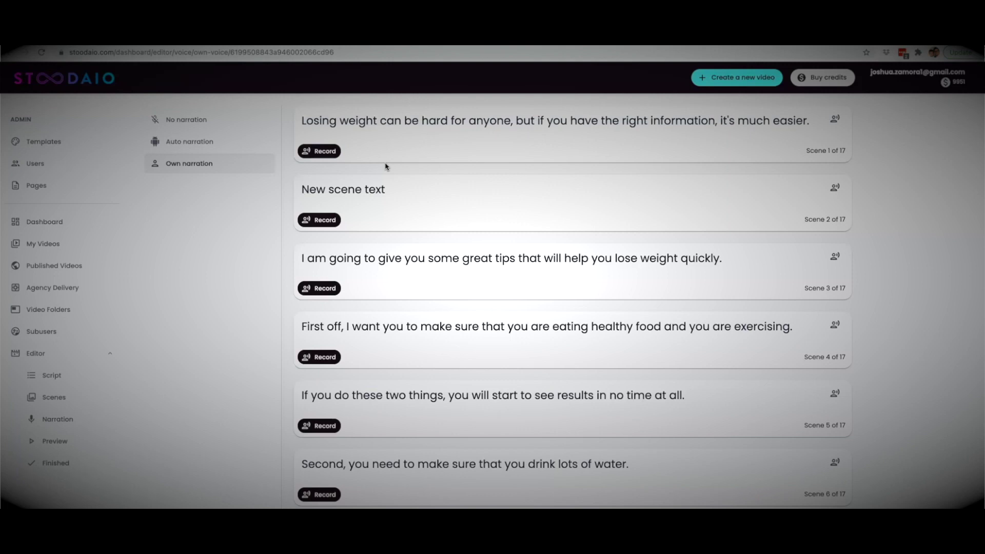
{"action": "left_click", "coordinate": [317, 195]}
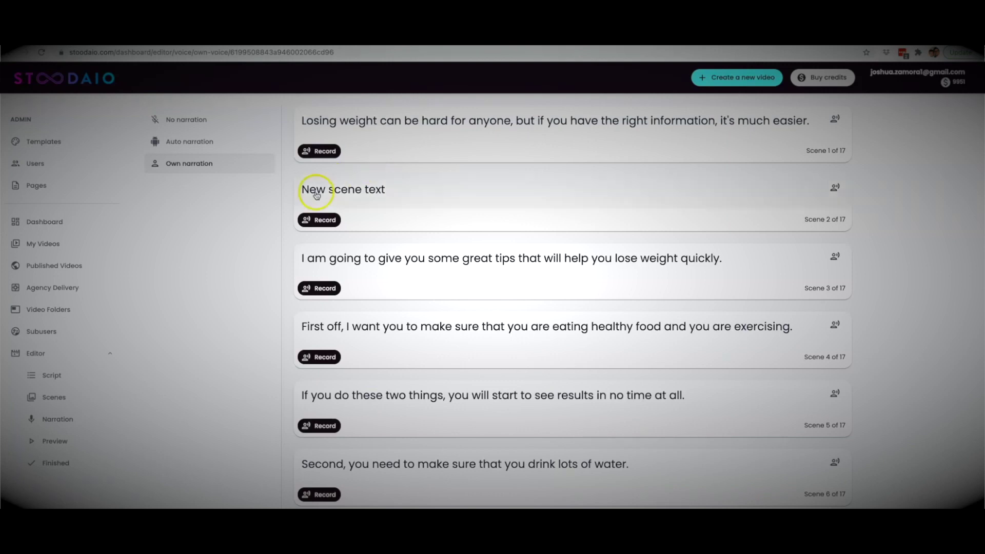
Choose no narration for the video and proceed to its preview
{"action": "left_click", "coordinate": [184, 118]}
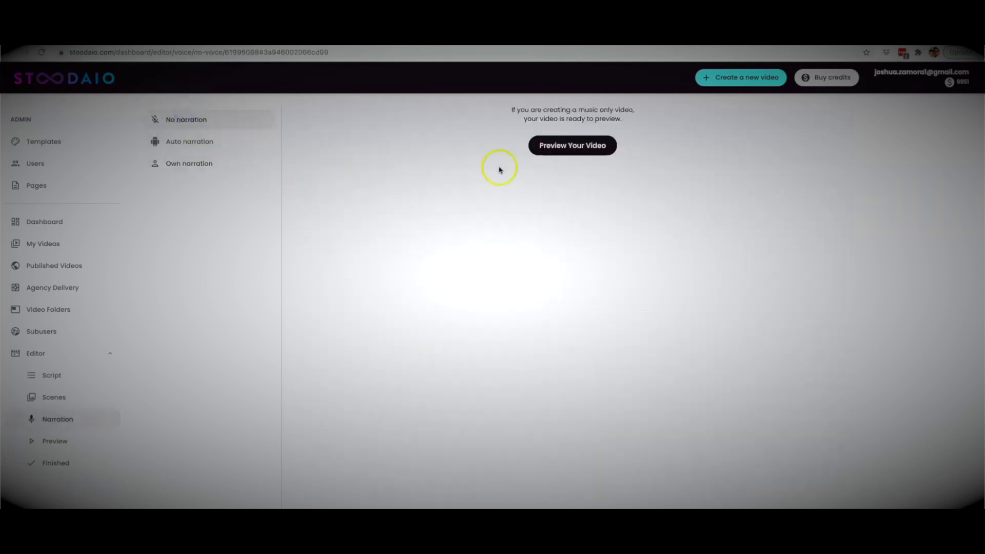
{"action": "left_click", "coordinate": [574, 148]}
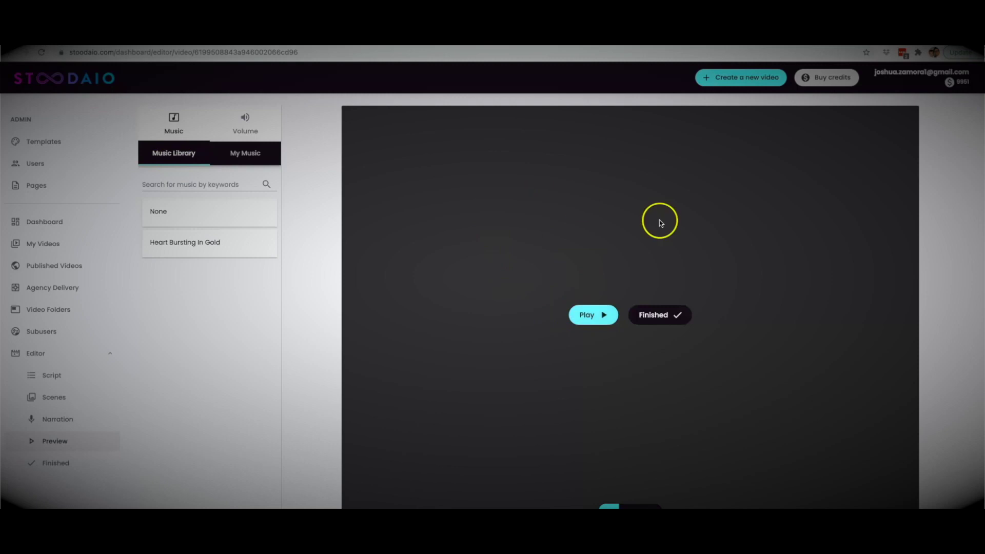
Search the music library for "upbeat" and set Funky Atmospheric as the video's background music
{"action": "left_click", "coordinate": [171, 156]}
{"action": "left_click", "coordinate": [234, 156]}
{"action": "left_click", "coordinate": [172, 155]}
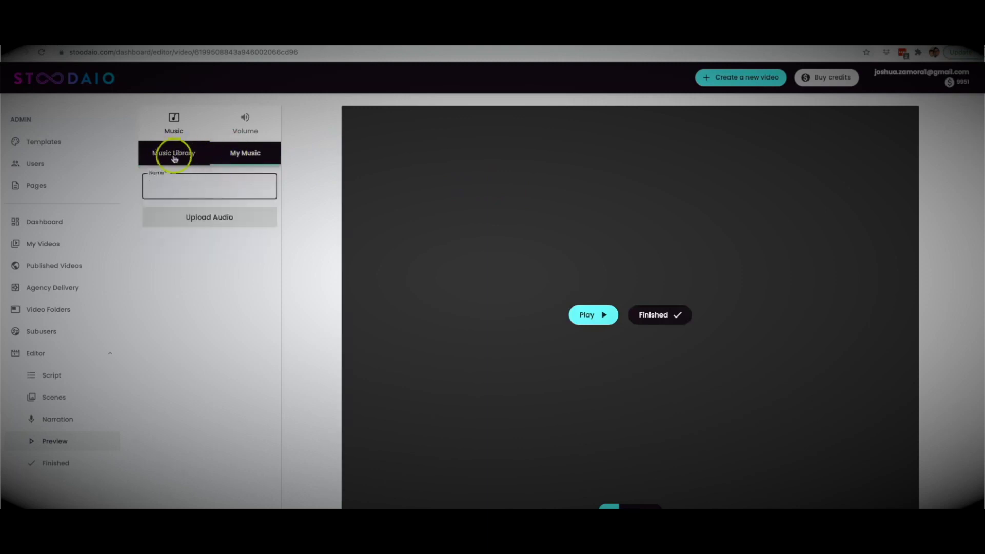
{"action": "left_click", "coordinate": [195, 196]}
{"action": "left_click", "coordinate": [186, 186]}
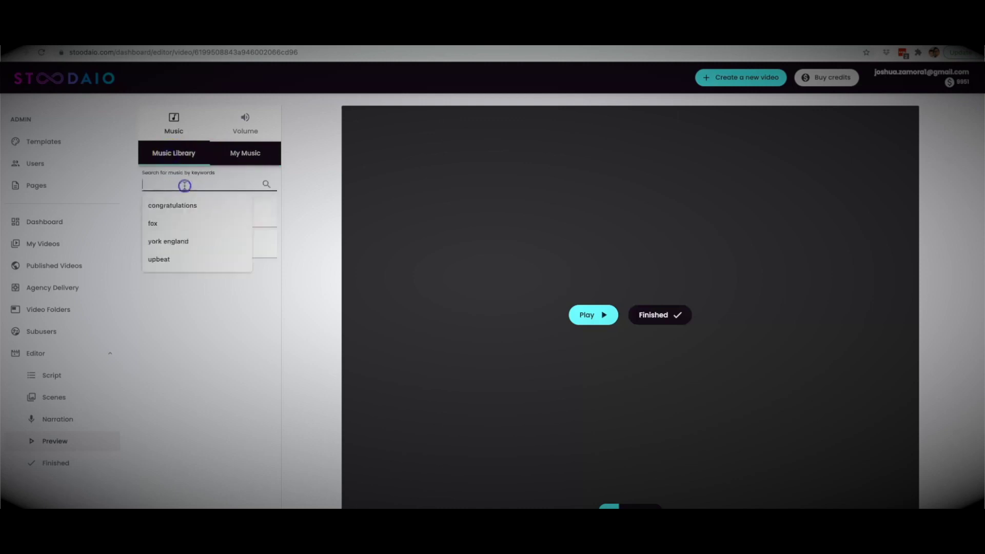
{"action": "left_click", "coordinate": [185, 186]}
{"action": "type", "text": "upbes"}
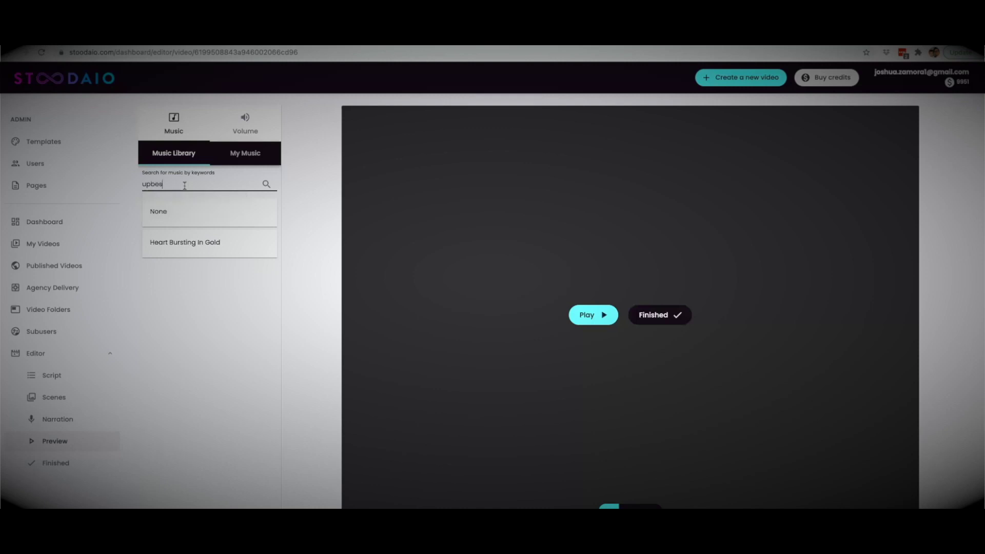
{"action": "key", "text": "BackSpace"}
{"action": "type", "text": "at"}
{"action": "left_click", "coordinate": [266, 185]}
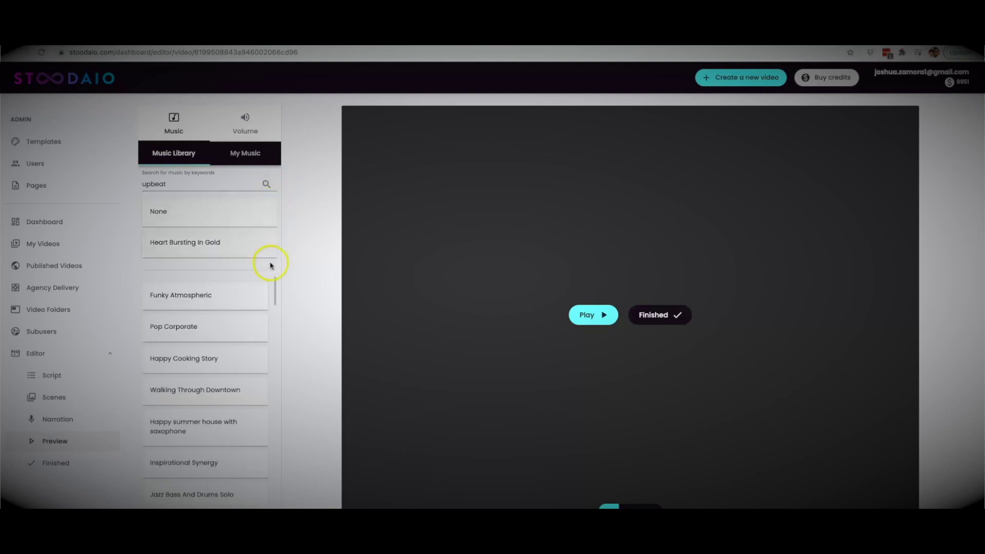
{"action": "left_click", "coordinate": [222, 296]}
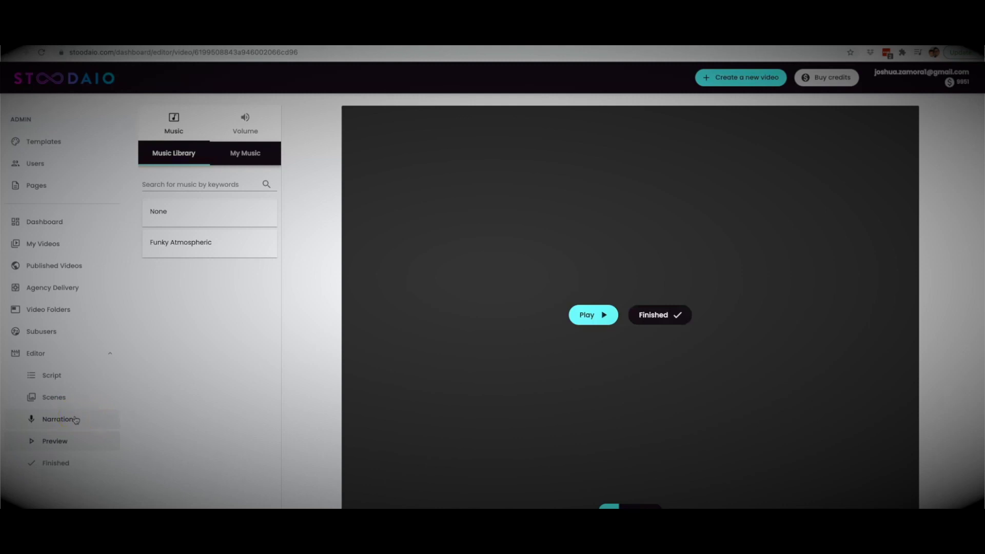
Lower the video's music volume to 0.12
{"action": "left_click", "coordinate": [246, 132]}
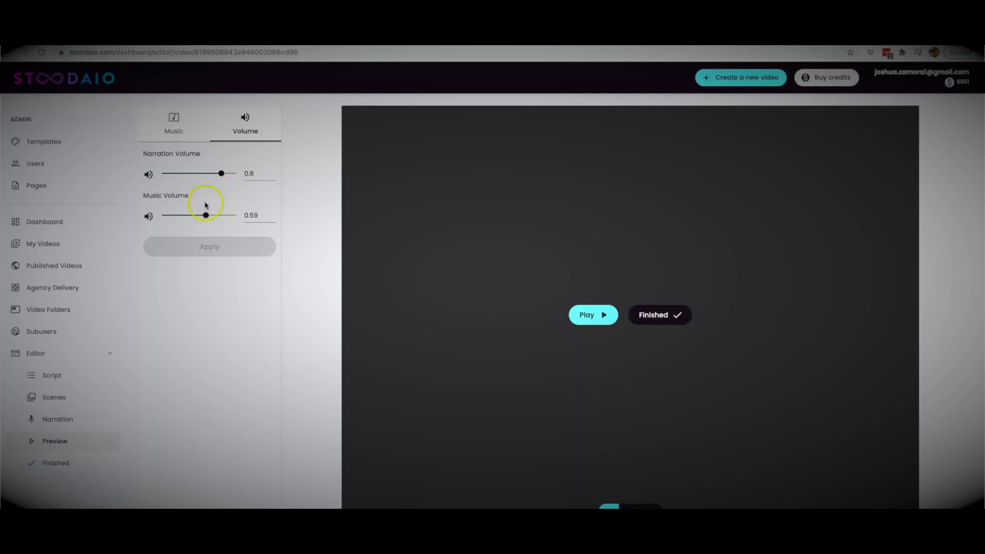
{"action": "left_click_drag", "start_coordinate": [205, 215], "coordinate": [175, 218]}
{"action": "left_click", "coordinate": [186, 166]}
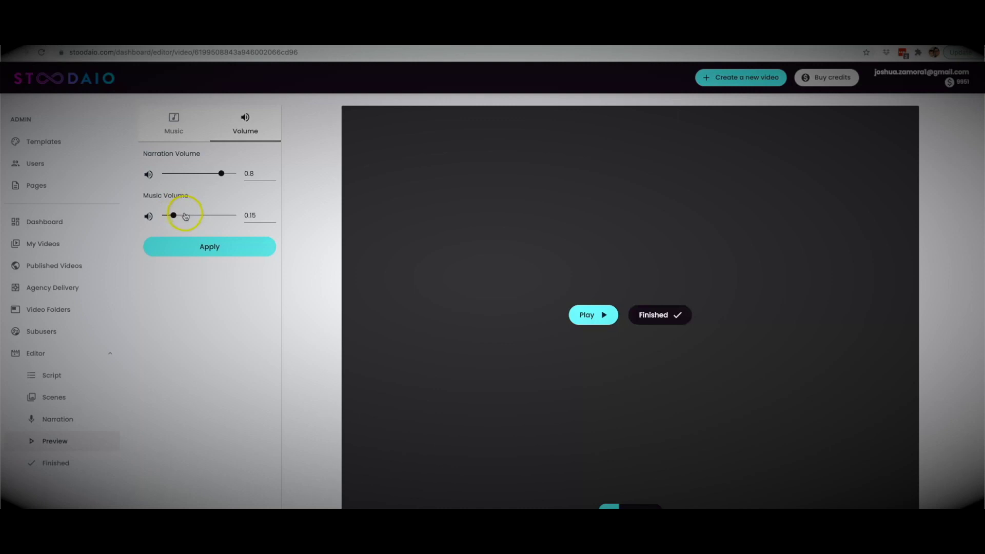
{"action": "left_click_drag", "start_coordinate": [174, 216], "coordinate": [172, 217]}
Play and stop the video preview, and mark the video as finished
{"action": "left_click", "coordinate": [595, 314]}
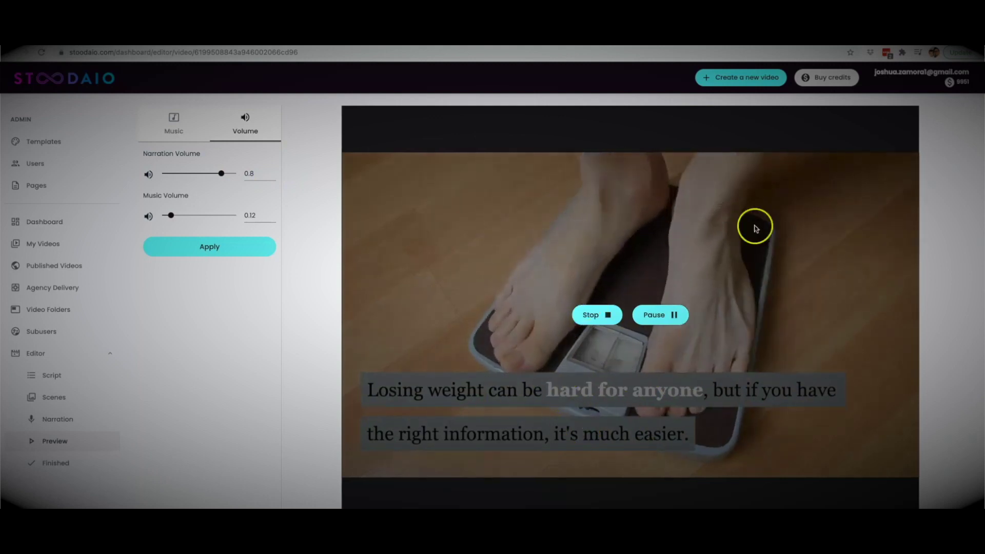
{"action": "left_click", "coordinate": [600, 317]}
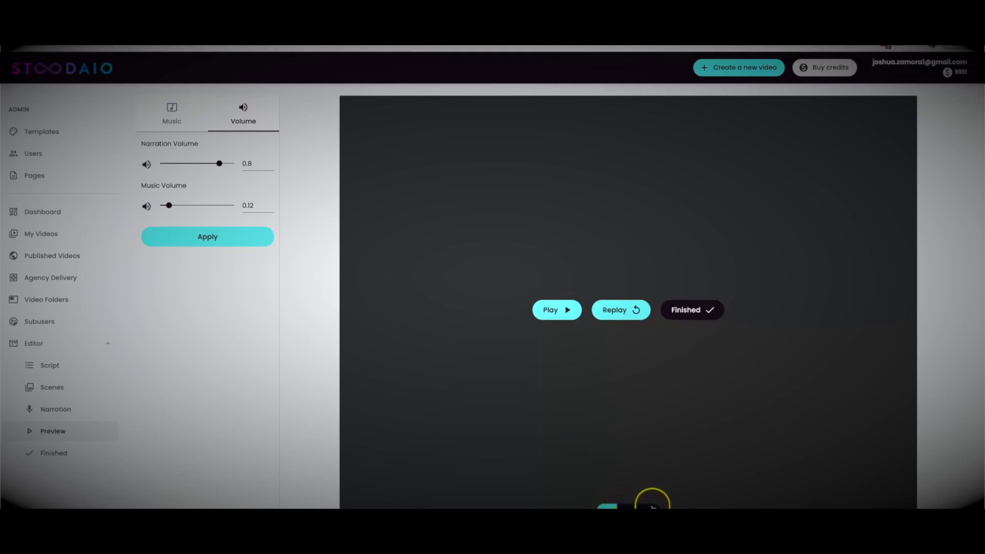
{"action": "left_click", "coordinate": [708, 314]}
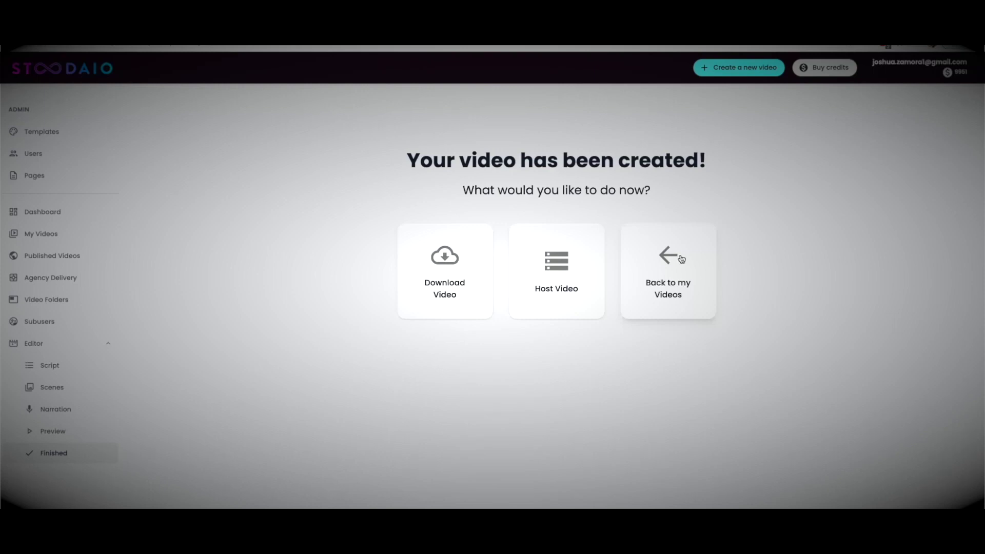
Return to the list of created videos and open the detail page of the Crypto Currency 2 video
{"action": "left_click", "coordinate": [629, 190]}
{"action": "left_click", "coordinate": [576, 268]}
{"action": "left_click", "coordinate": [691, 272]}
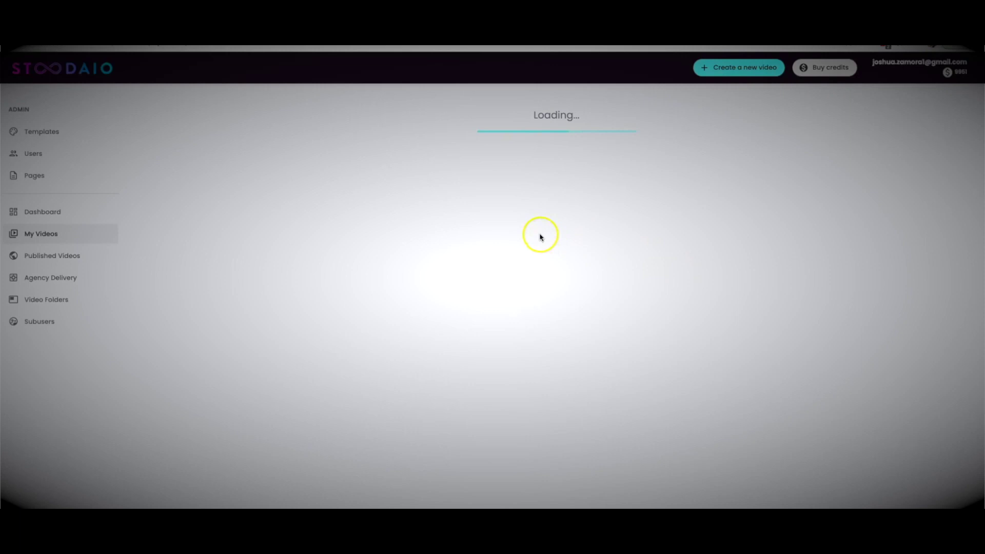
{"action": "left_click", "coordinate": [165, 260]}
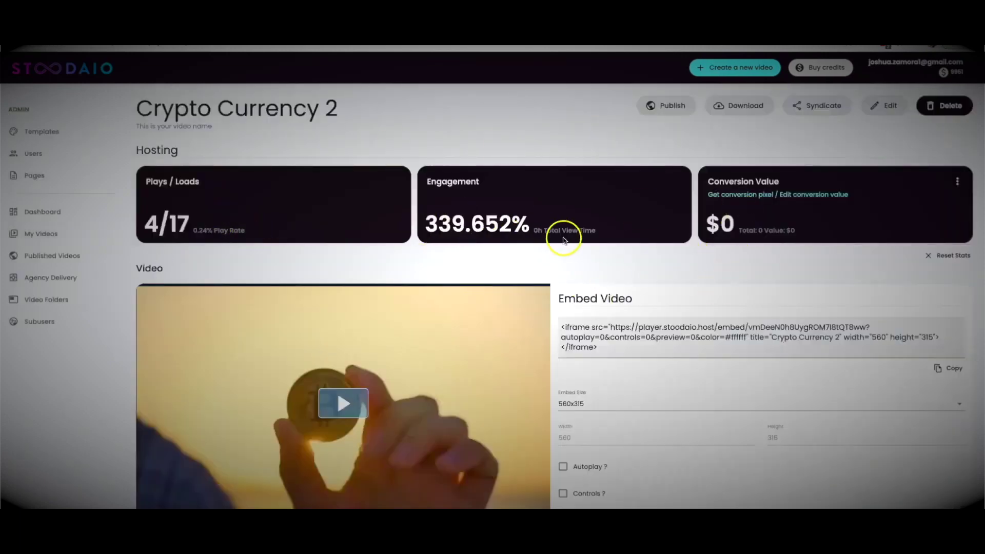
Examine the Crypto Currency 2 video's embed code, embed options and hosting statistics
{"action": "scroll", "coordinate": [604, 262], "scroll_direction": "down", "scroll_amount": 1}
{"action": "scroll", "coordinate": [606, 262], "scroll_direction": "down", "scroll_amount": 2}
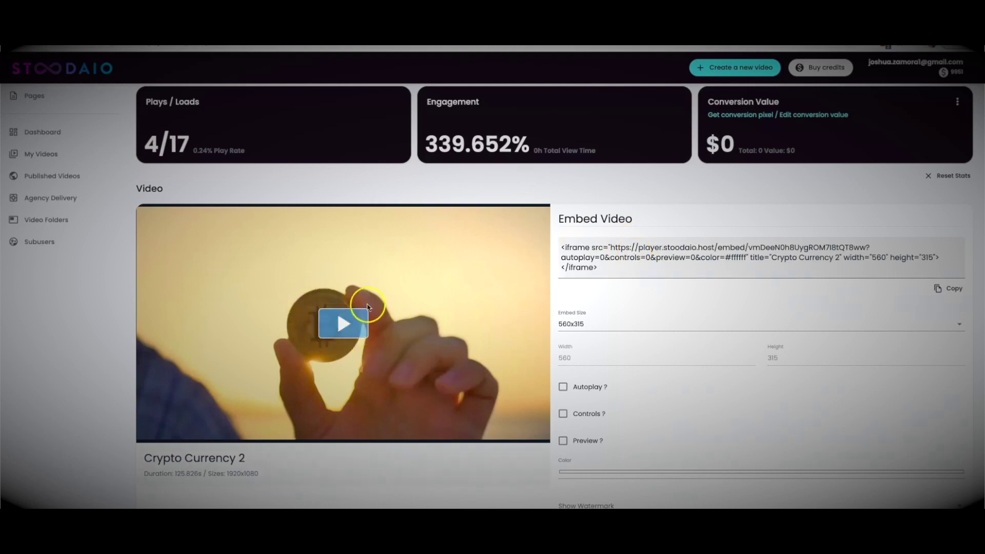
{"action": "left_click", "coordinate": [611, 256]}
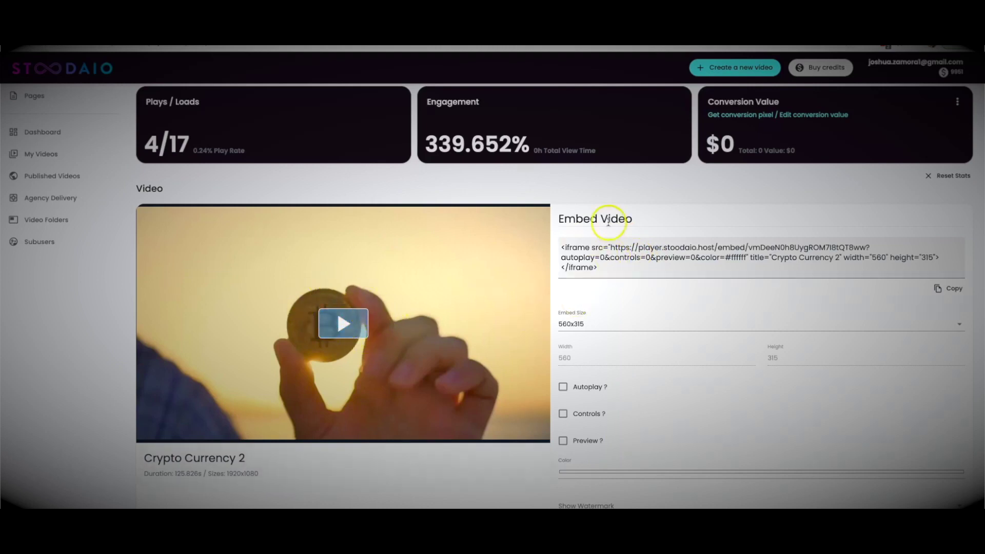
{"action": "scroll", "coordinate": [599, 220], "scroll_direction": "up", "scroll_amount": 1}
{"action": "scroll", "coordinate": [603, 212], "scroll_direction": "up", "scroll_amount": 1}
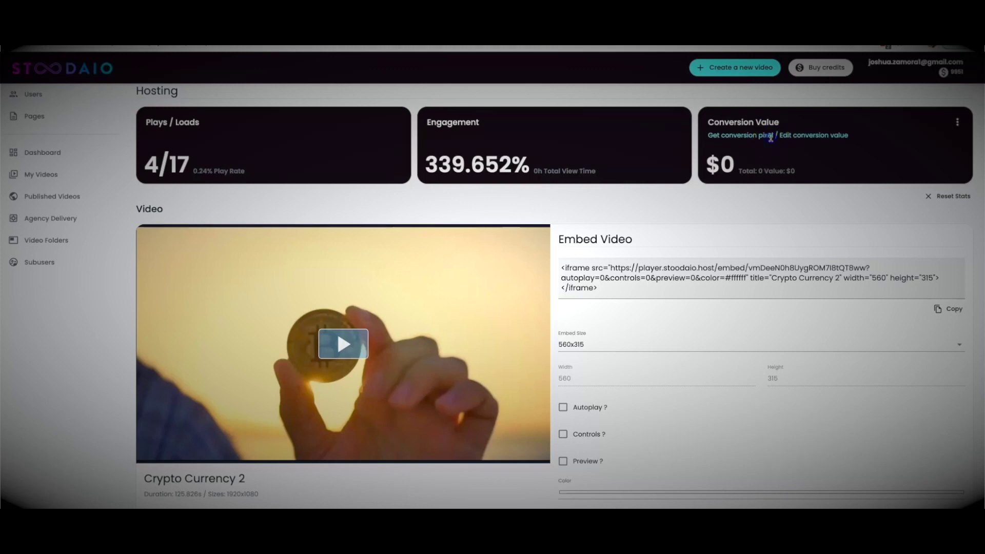
View the video's conversion pixel code and conversion value setting, and close the dialog without saving
{"action": "left_click", "coordinate": [955, 121]}
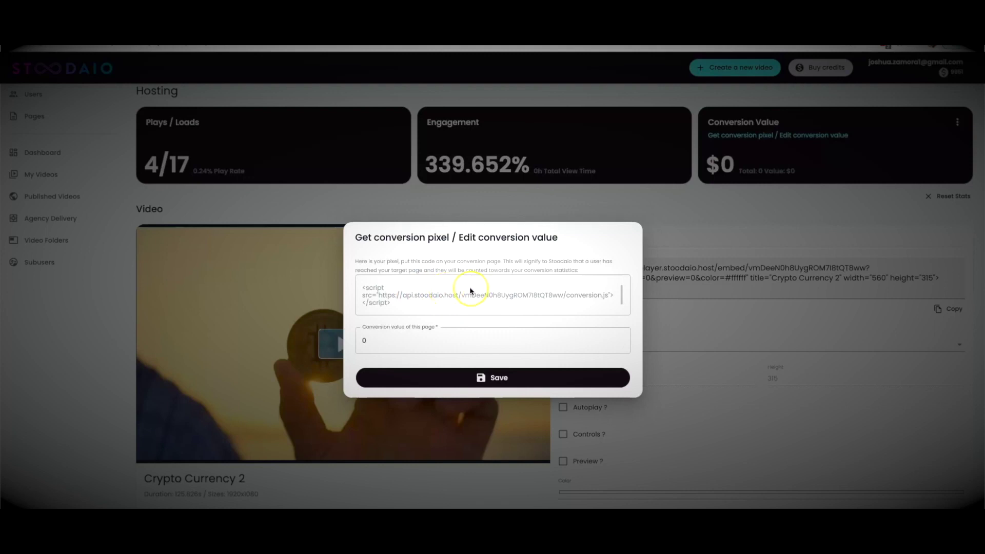
{"action": "left_click", "coordinate": [378, 343]}
{"action": "double_click", "coordinate": [367, 342]}
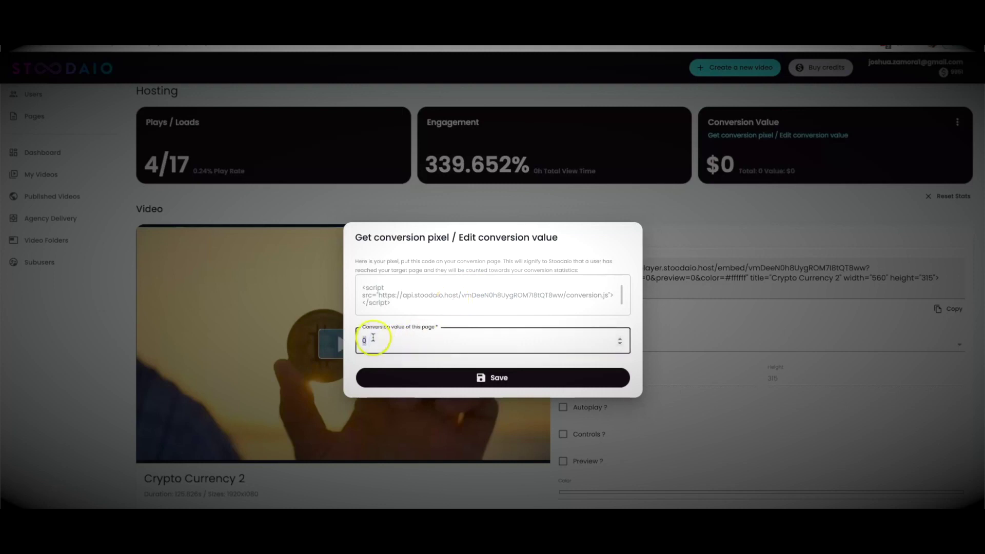
{"action": "left_click", "coordinate": [737, 215]}
View the watermark choices for the embedded video and close them without picking one
{"action": "scroll", "coordinate": [640, 291], "scroll_direction": "down", "scroll_amount": 2}
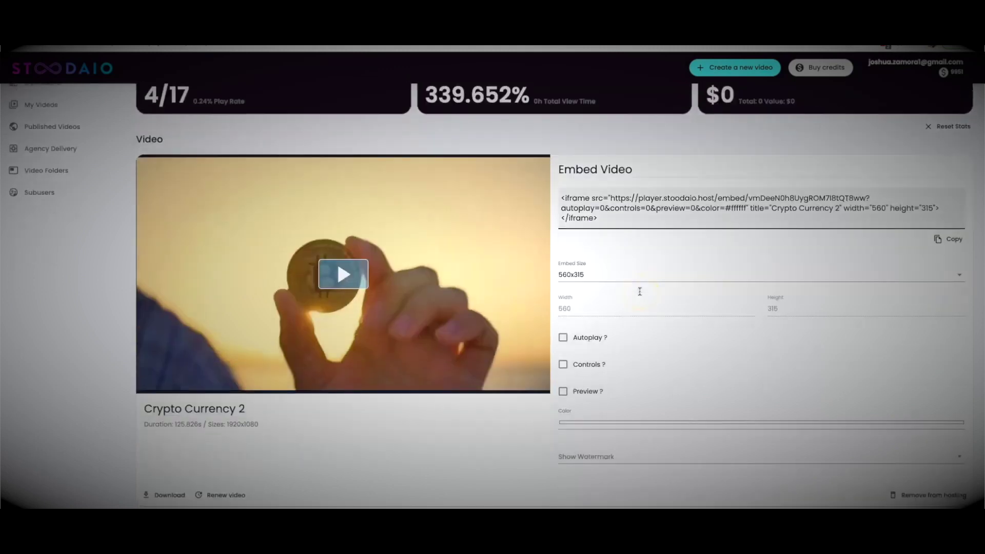
{"action": "left_click", "coordinate": [617, 456]}
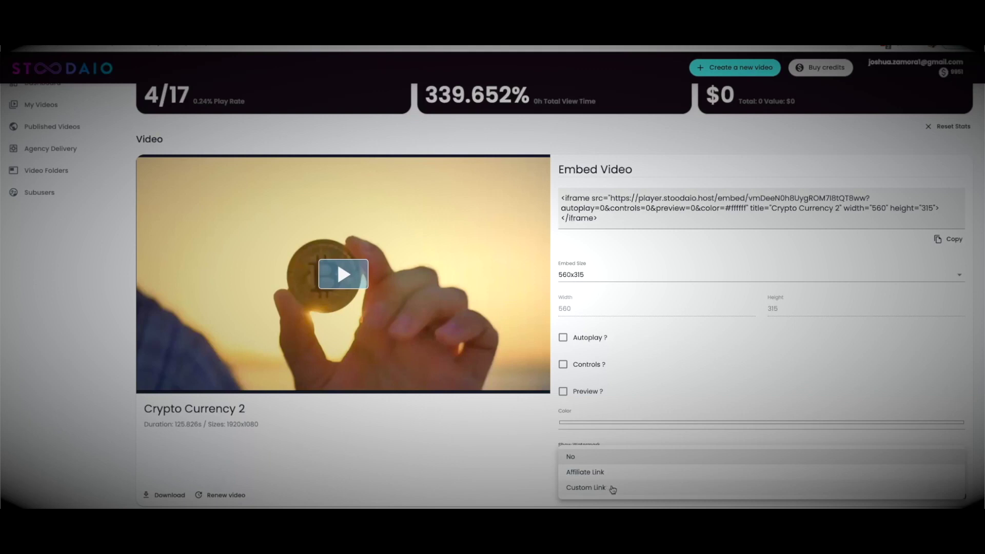
{"action": "left_click", "coordinate": [512, 430]}
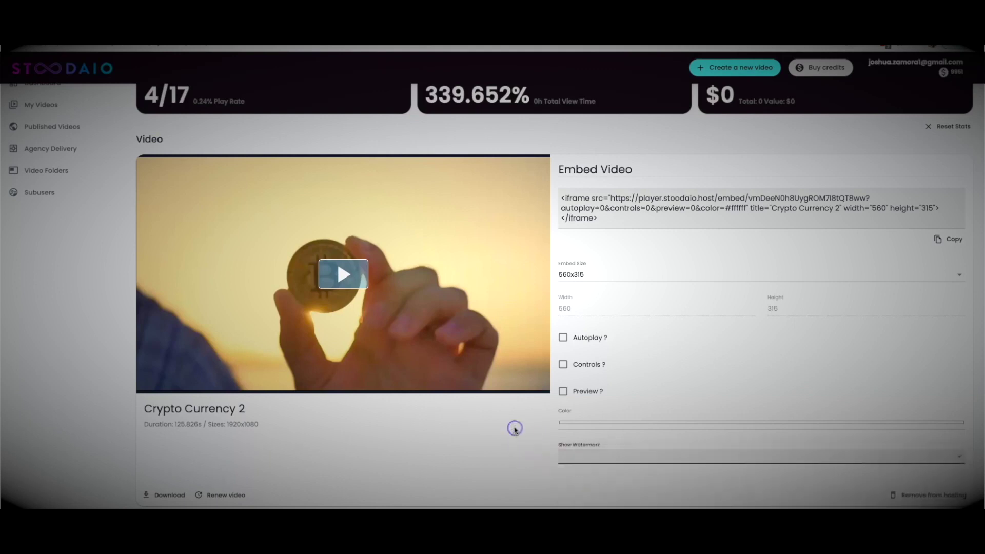
{"action": "scroll", "coordinate": [560, 334], "scroll_direction": "up", "scroll_amount": 3}
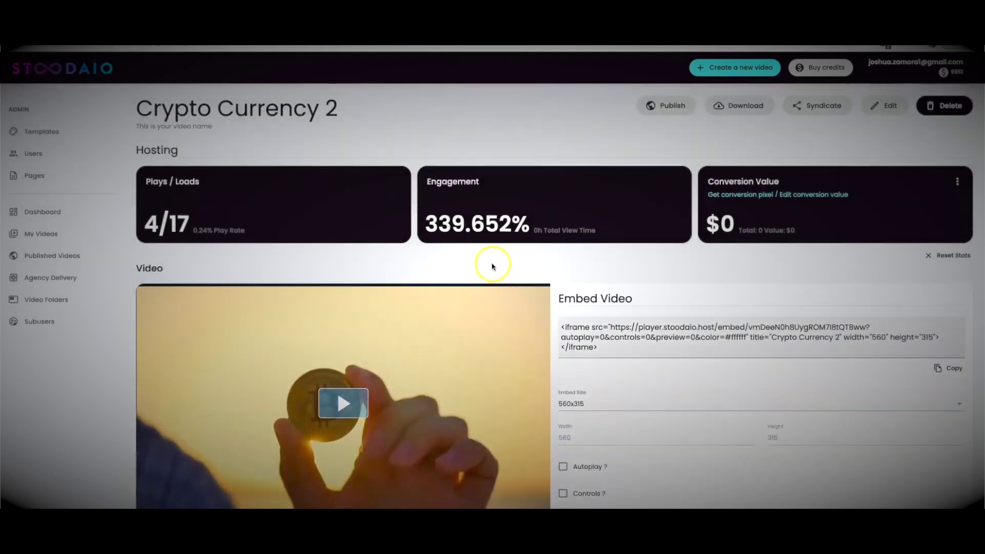
Open the published Keto Video Page, view which hosted videos it can use, and return to the published videos list
{"action": "left_click", "coordinate": [72, 261]}
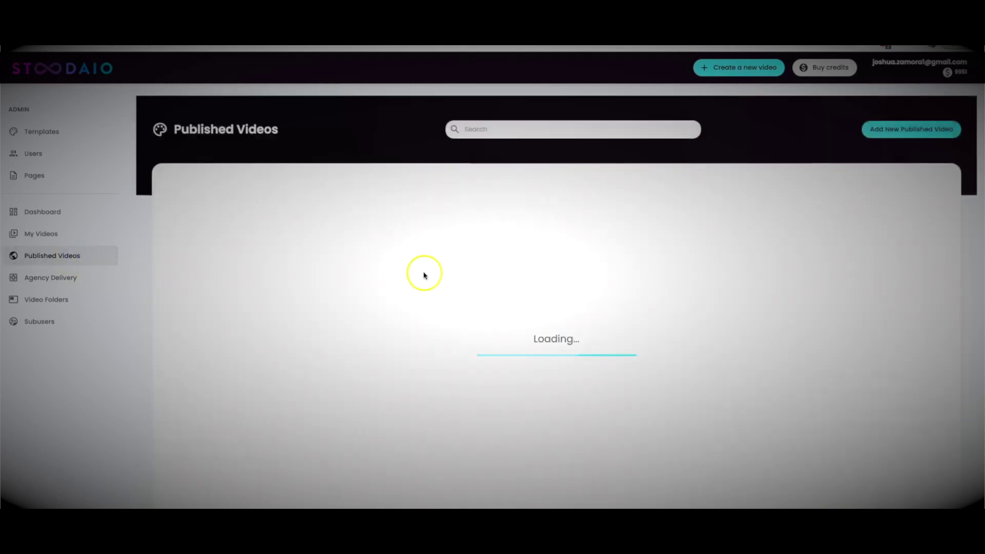
{"action": "left_click", "coordinate": [232, 250]}
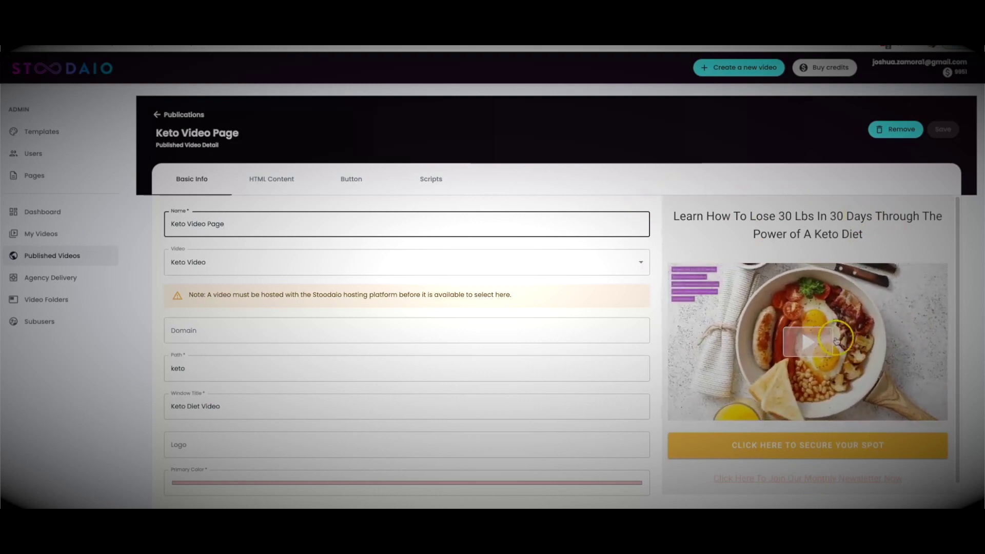
{"action": "left_click", "coordinate": [431, 265]}
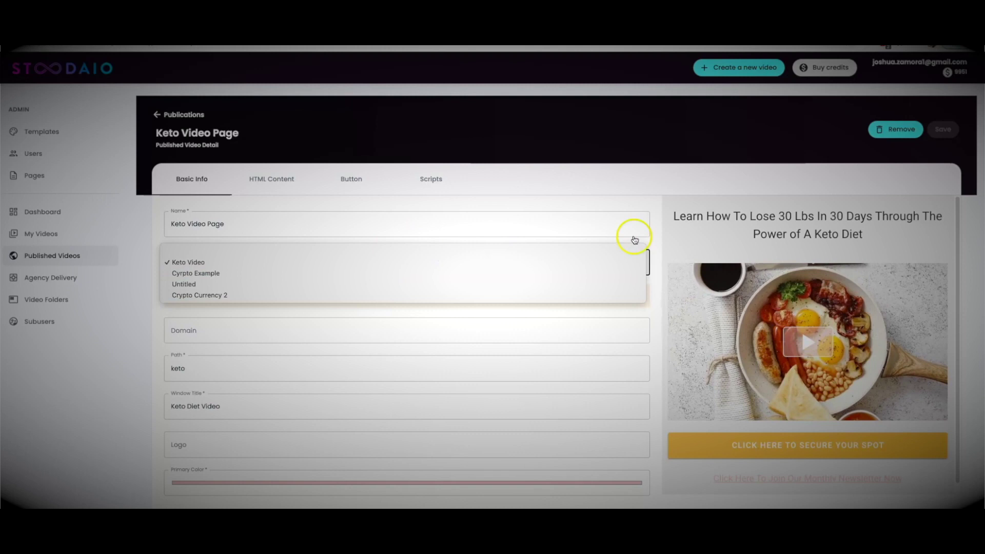
{"action": "left_click", "coordinate": [638, 200]}
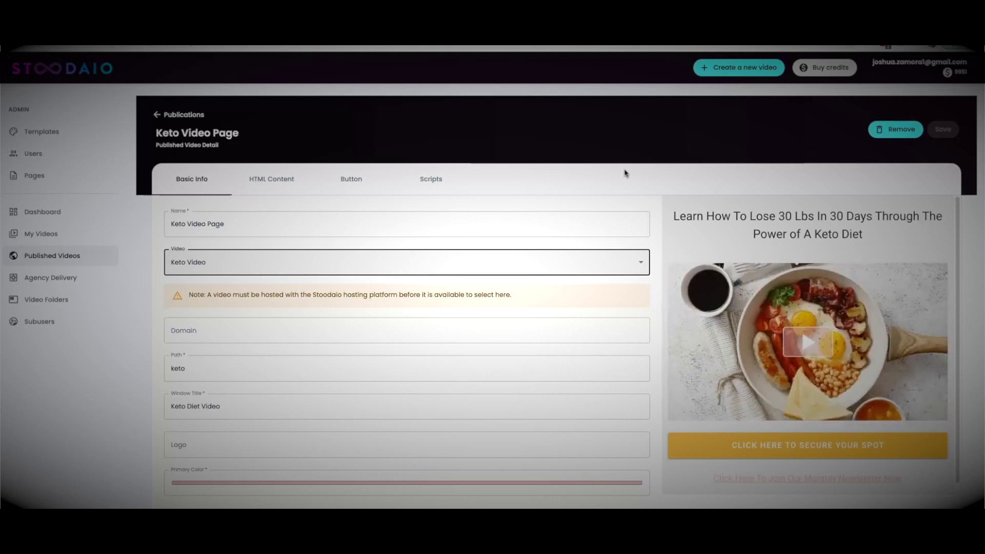
{"action": "left_click", "coordinate": [175, 115]}
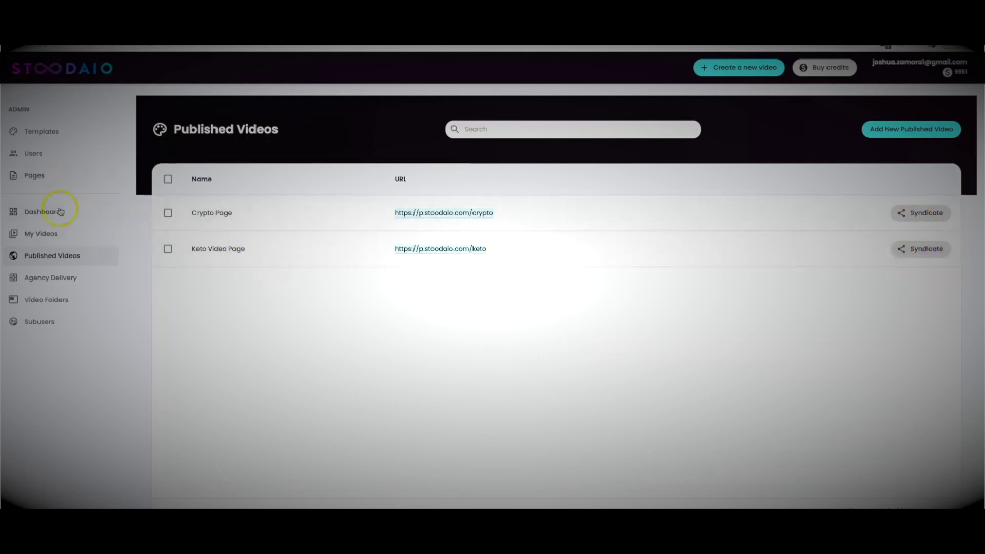
Go to My Videos and open the detail page of a video further down the list
{"action": "left_click", "coordinate": [47, 235]}
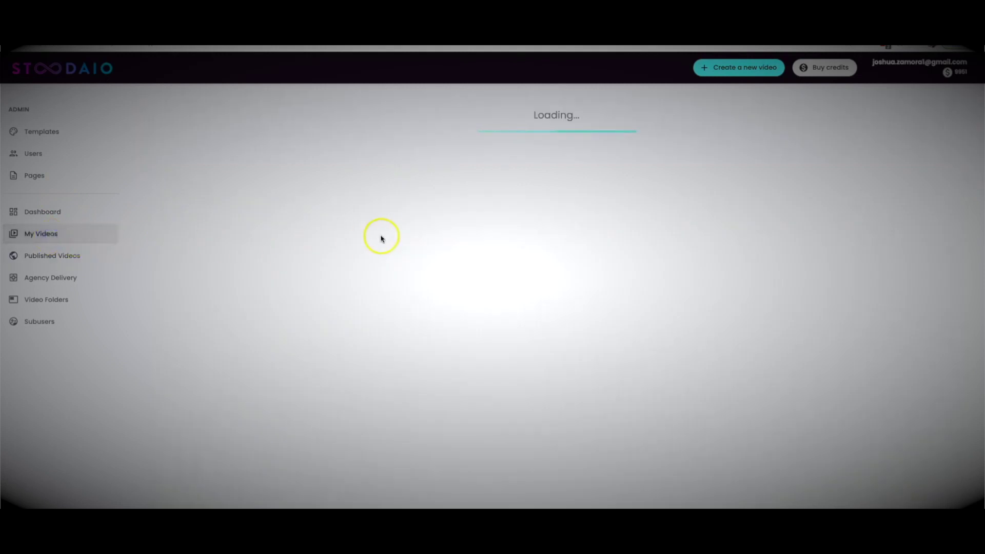
{"action": "scroll", "coordinate": [349, 280], "scroll_direction": "down", "scroll_amount": 10}
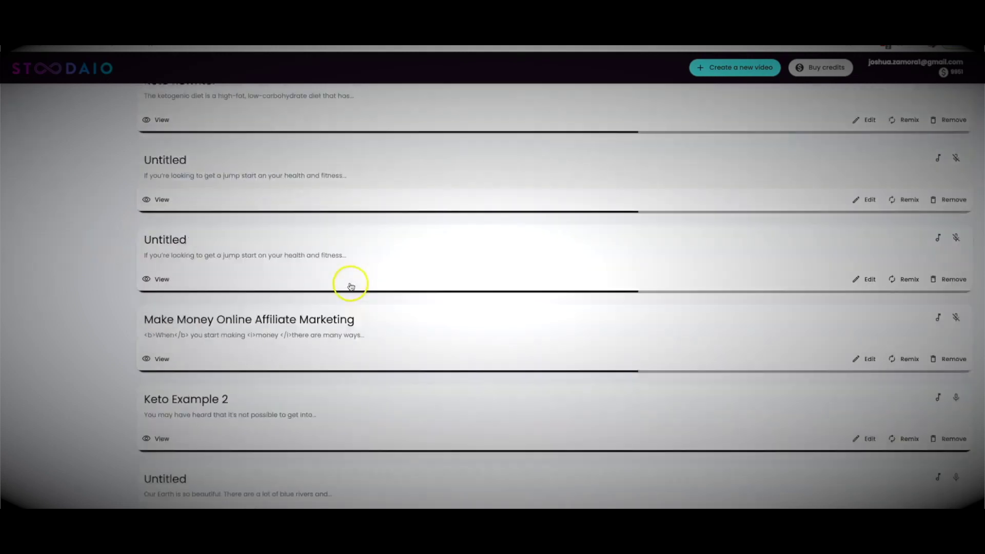
{"action": "scroll", "coordinate": [351, 285], "scroll_direction": "down", "scroll_amount": 5}
{"action": "scroll", "coordinate": [163, 319], "scroll_direction": "down", "scroll_amount": 1}
{"action": "left_click", "coordinate": [162, 328]}
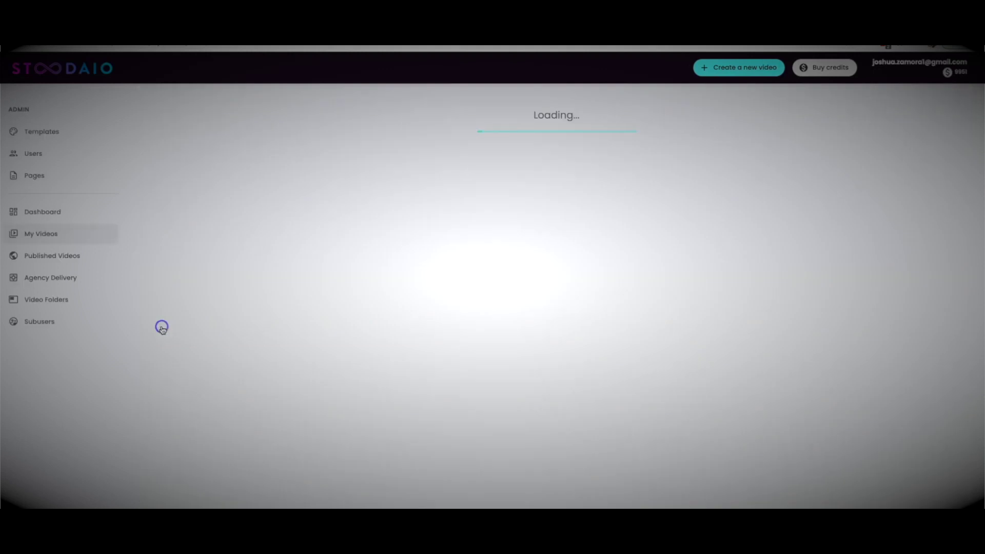